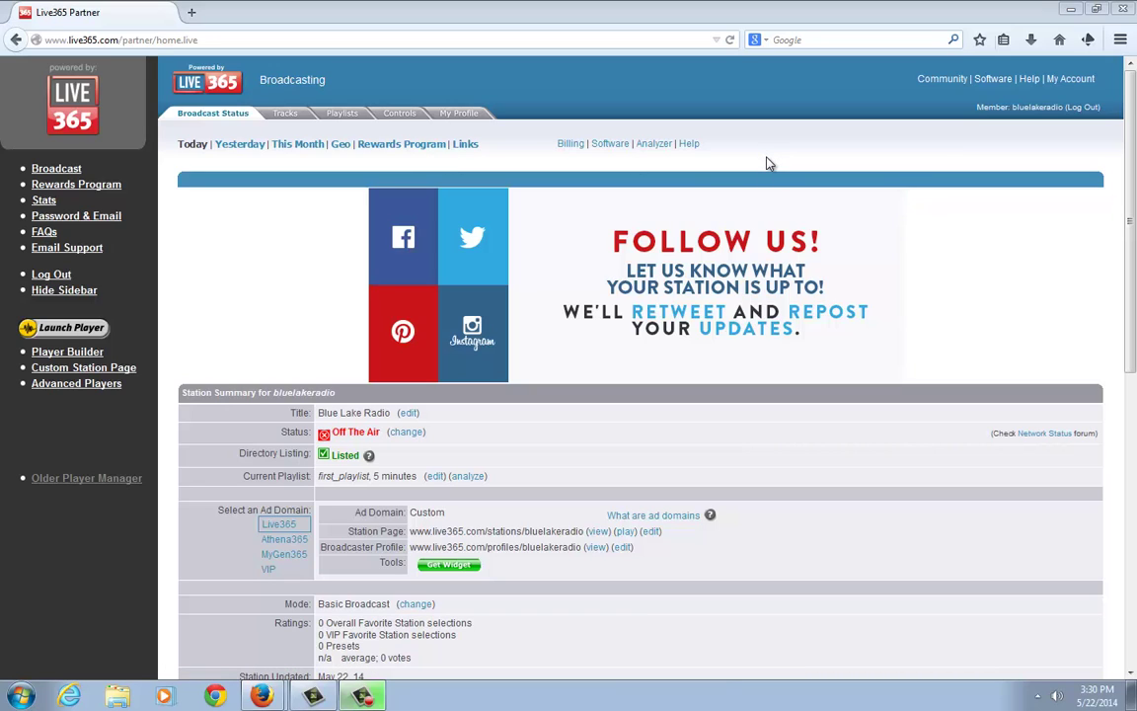
Step: Open the Tracks Upload page and review the Studio365-Loader, FTP and Simple Web Upload options
left_click(286, 115)
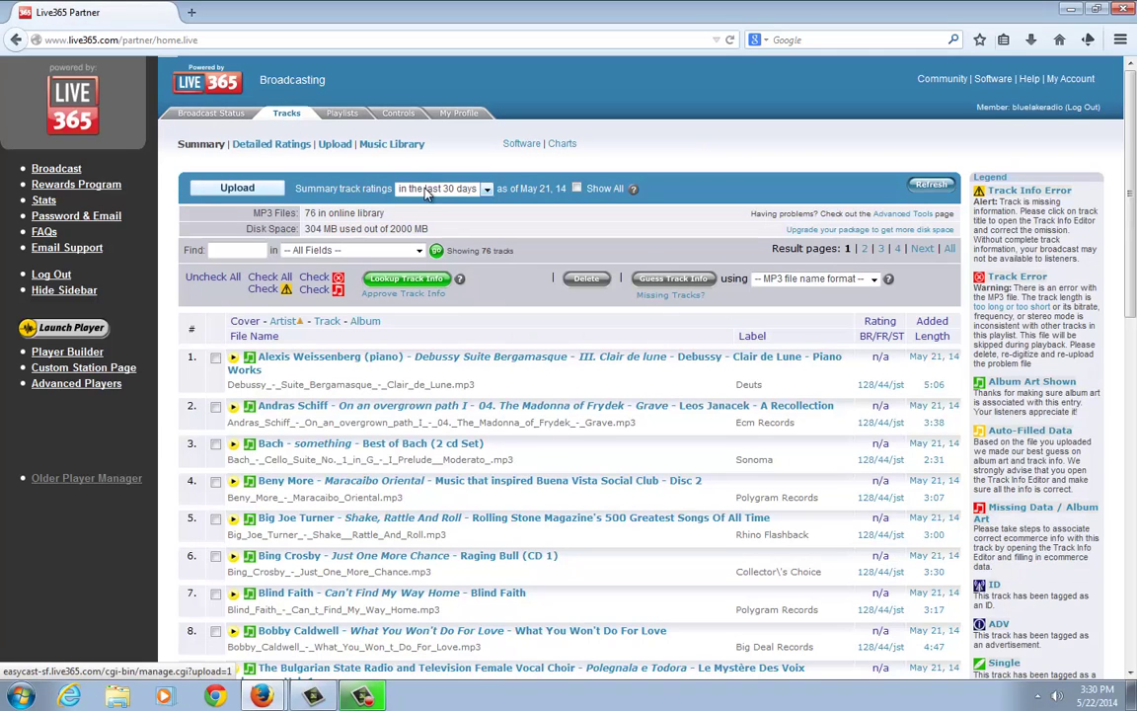
left_click(237, 189)
scroll(244, 204, "down", 1)
scroll(249, 203, "down", 2)
scroll(255, 203, "up", 1)
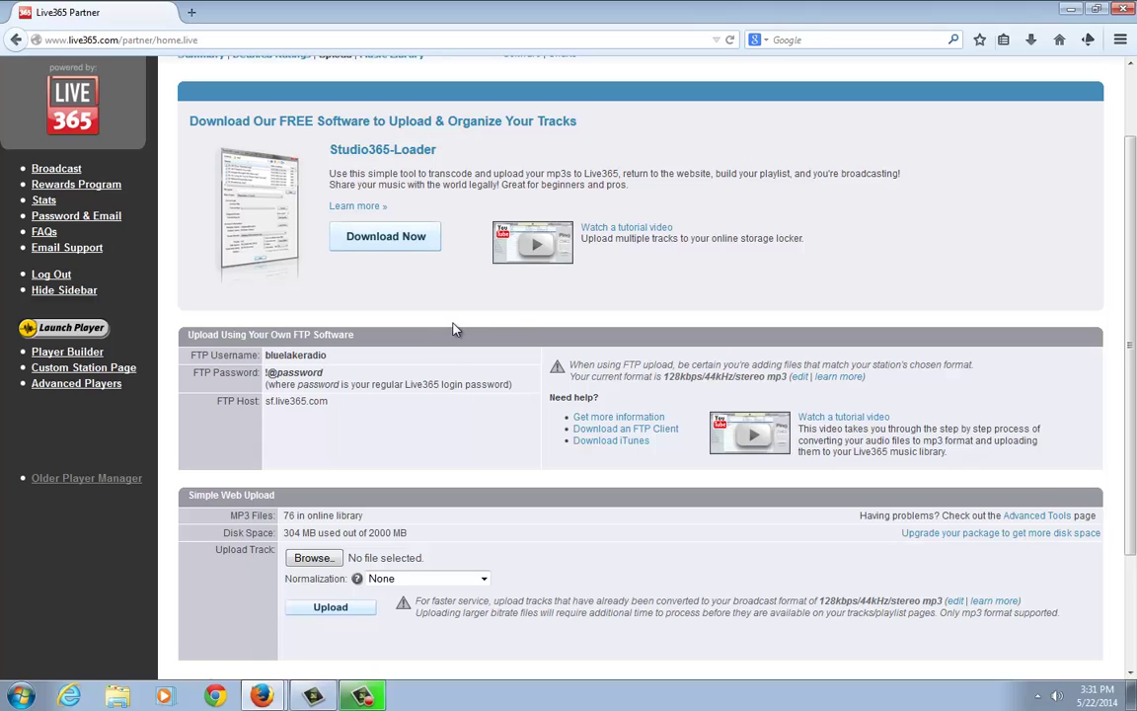
scroll(454, 329, "down", 2)
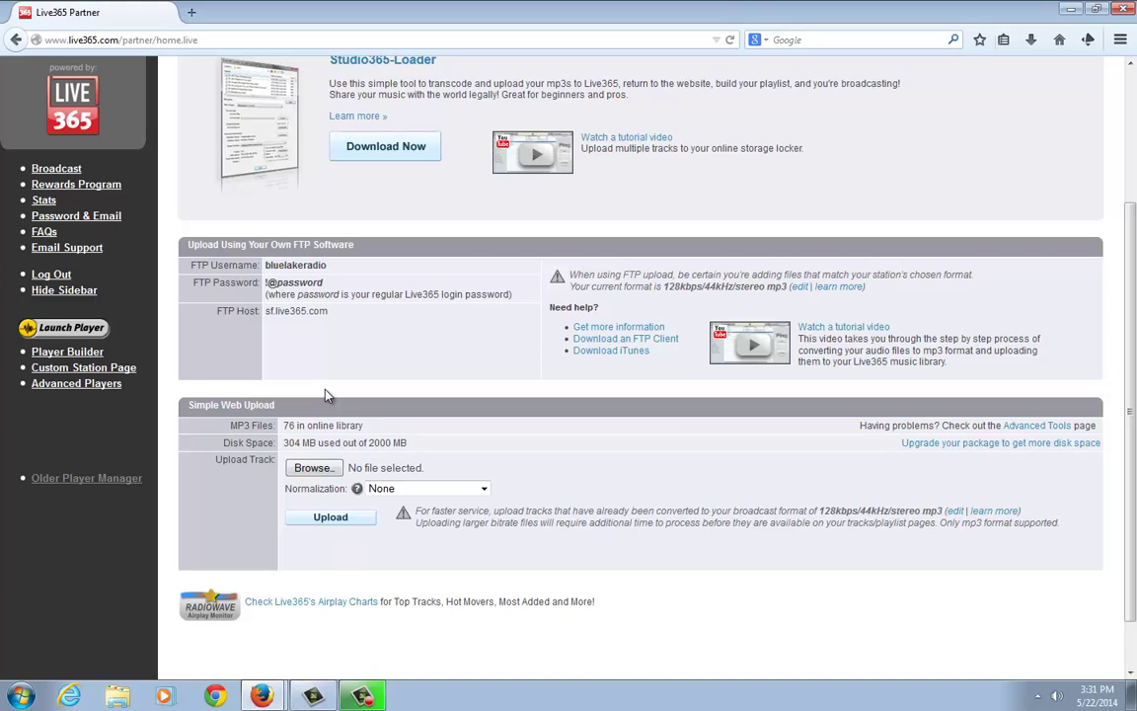
scroll(415, 326, "up", 3)
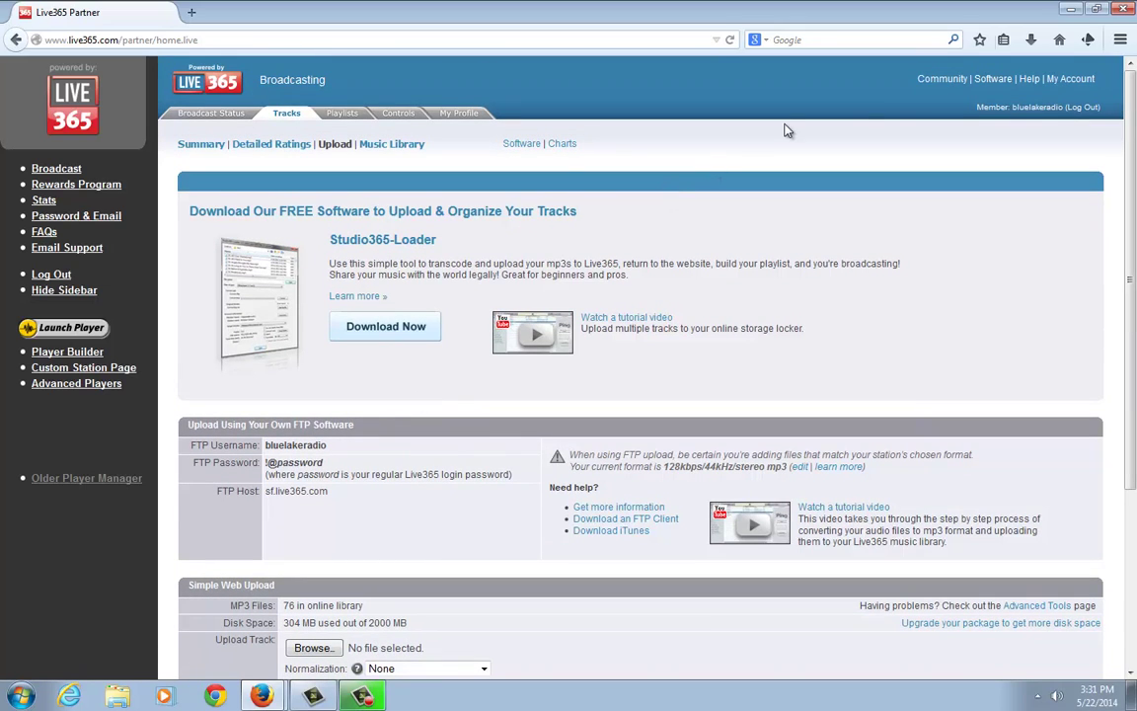
Step: Launch Studio365-Loader from the desktop and sign in with the station's username and password
left_click(1071, 12)
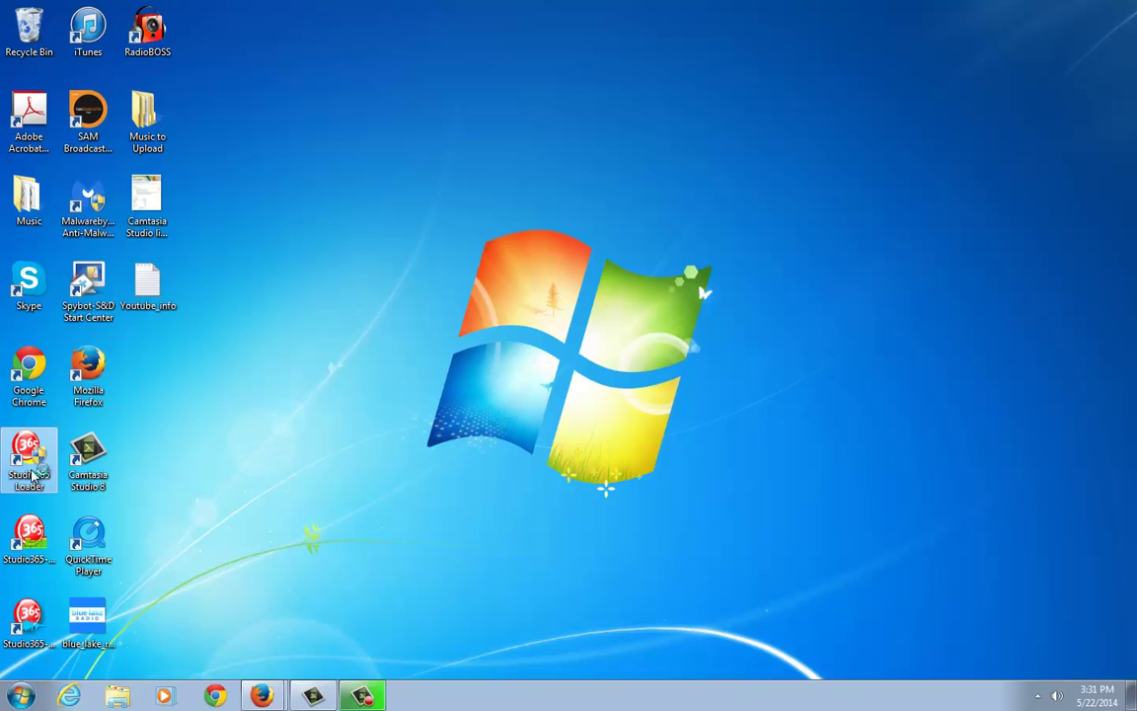
double_click(29, 464)
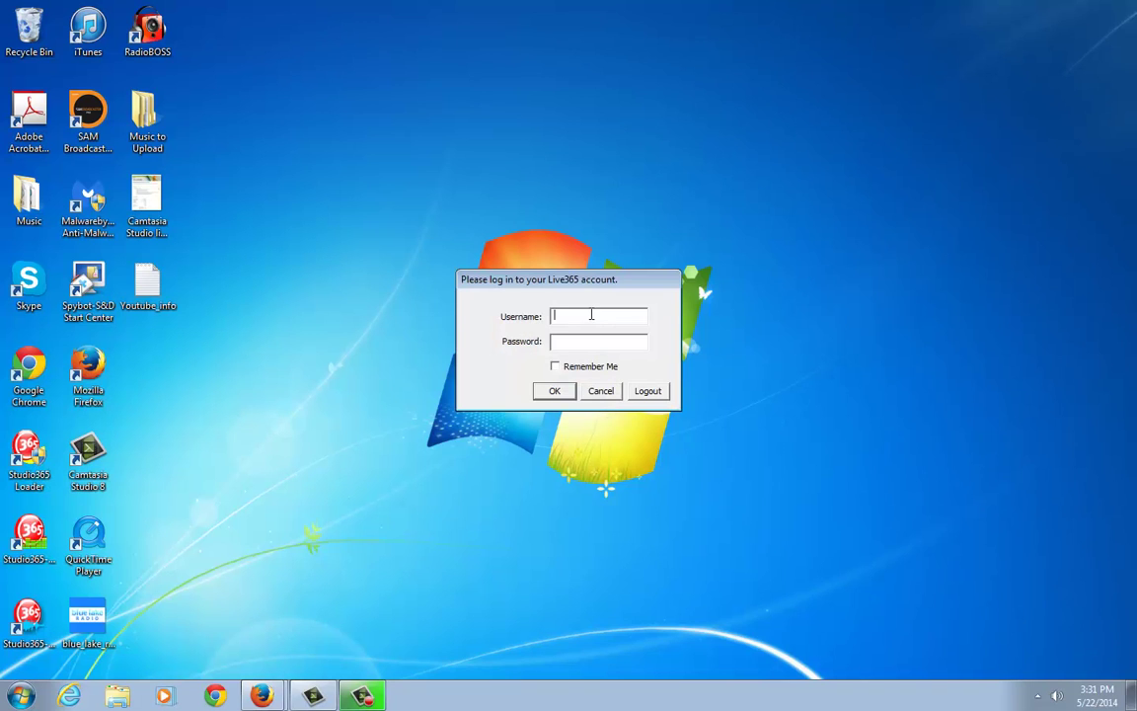
type("bluelakeradio")
key("Tab")
type("********")
key("Return")
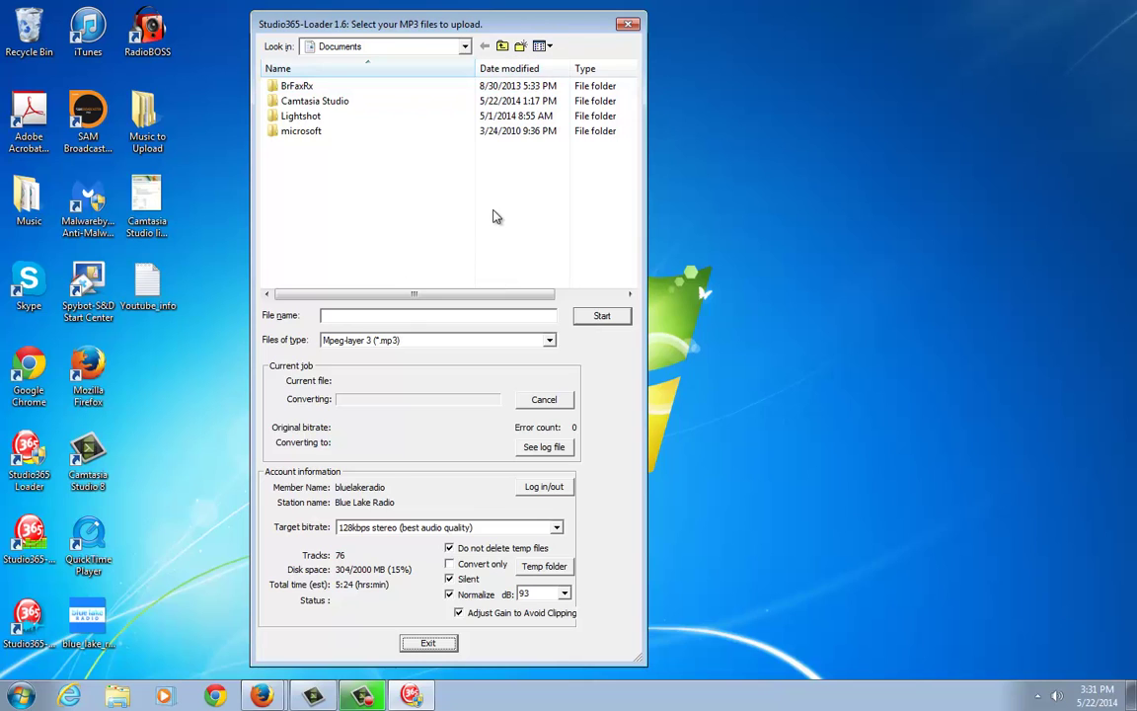
Step: Open Music to Upload > mp3 tiny and try selecting tracks, ending on Big Joe Turner
scroll(454, 46, "up", 1)
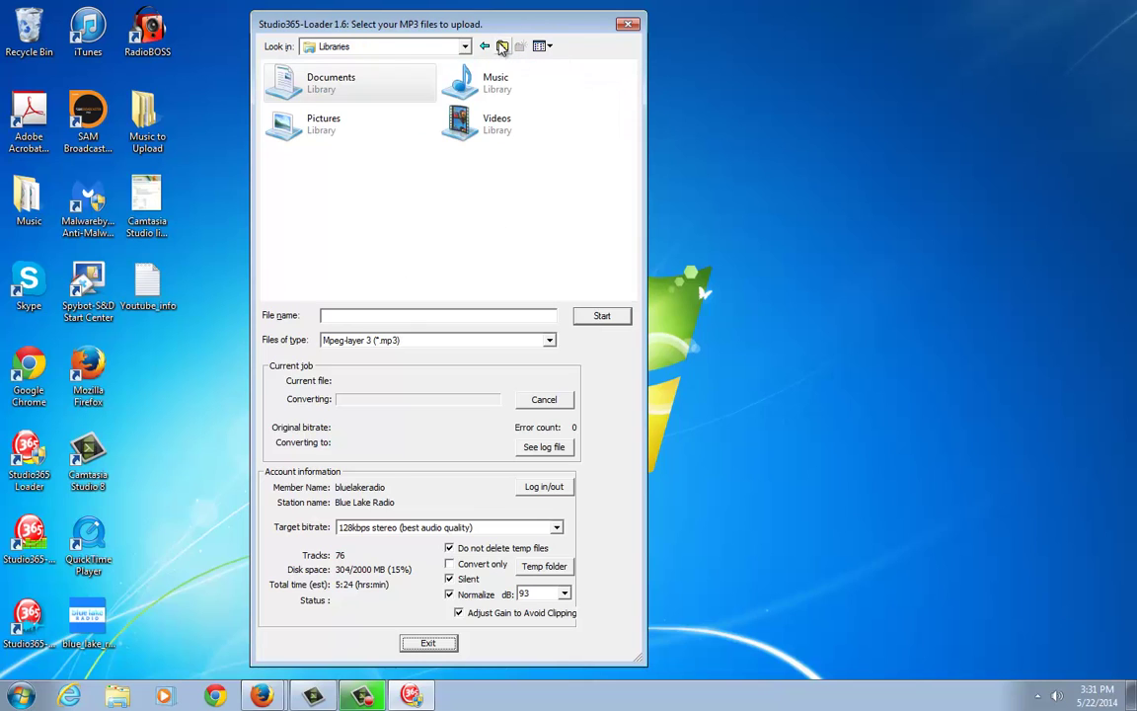
scroll(454, 46, "up", 1)
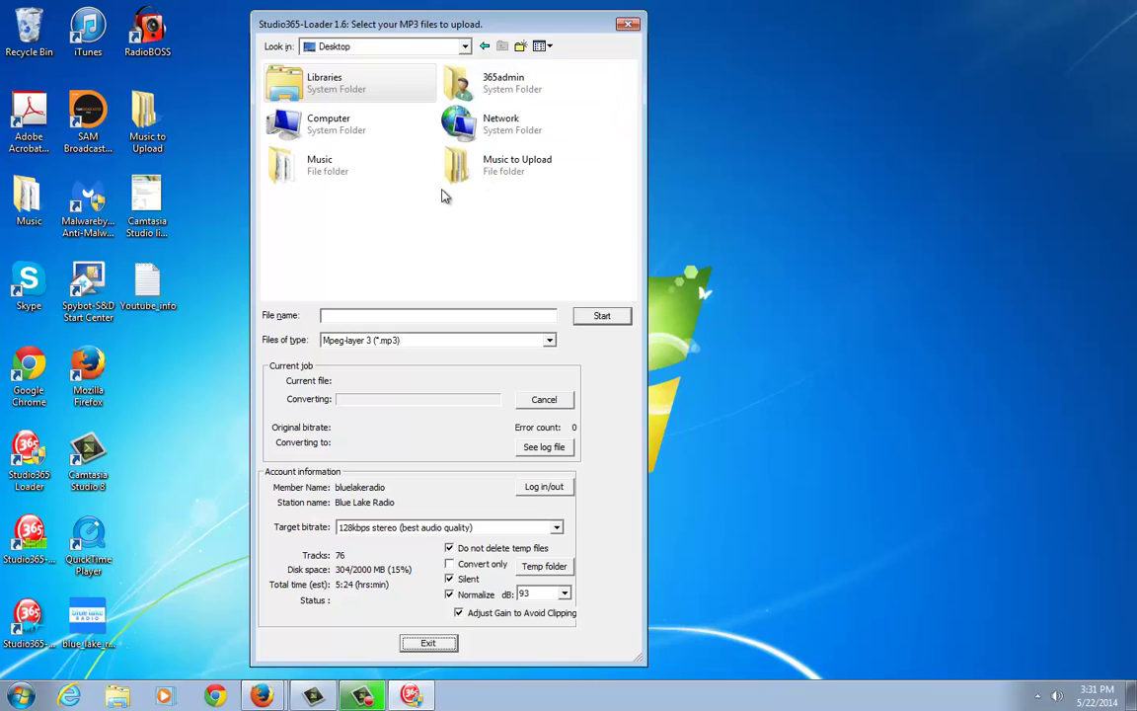
double_click(486, 173)
double_click(289, 87)
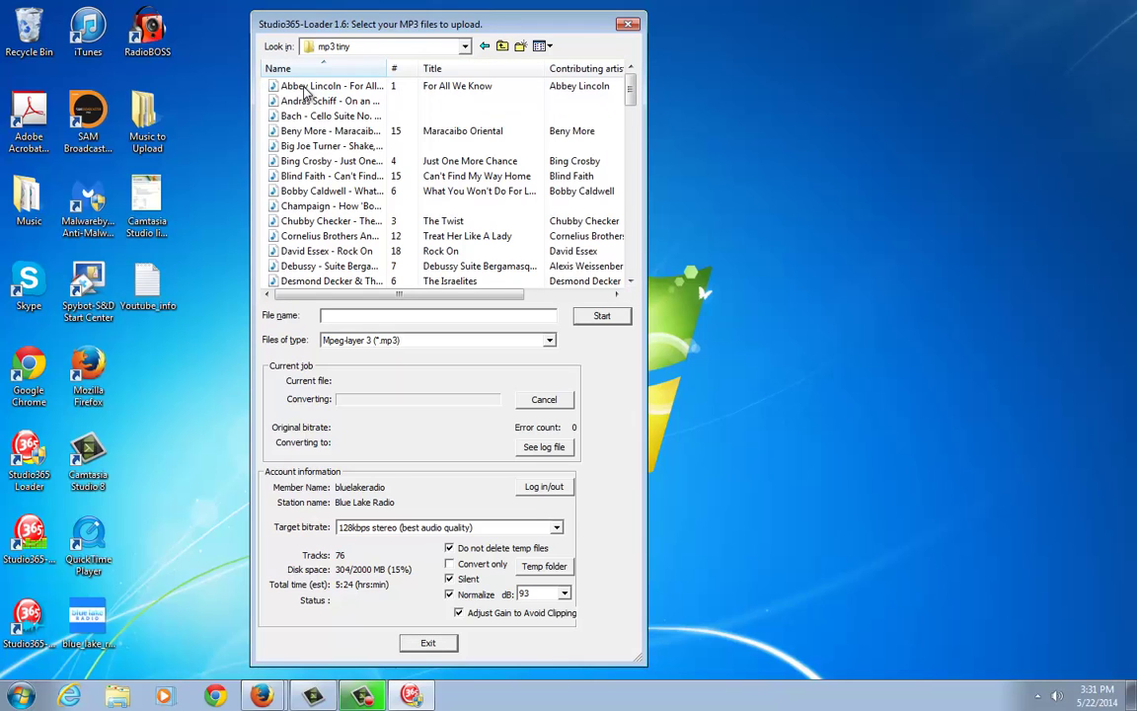
left_click(329, 87)
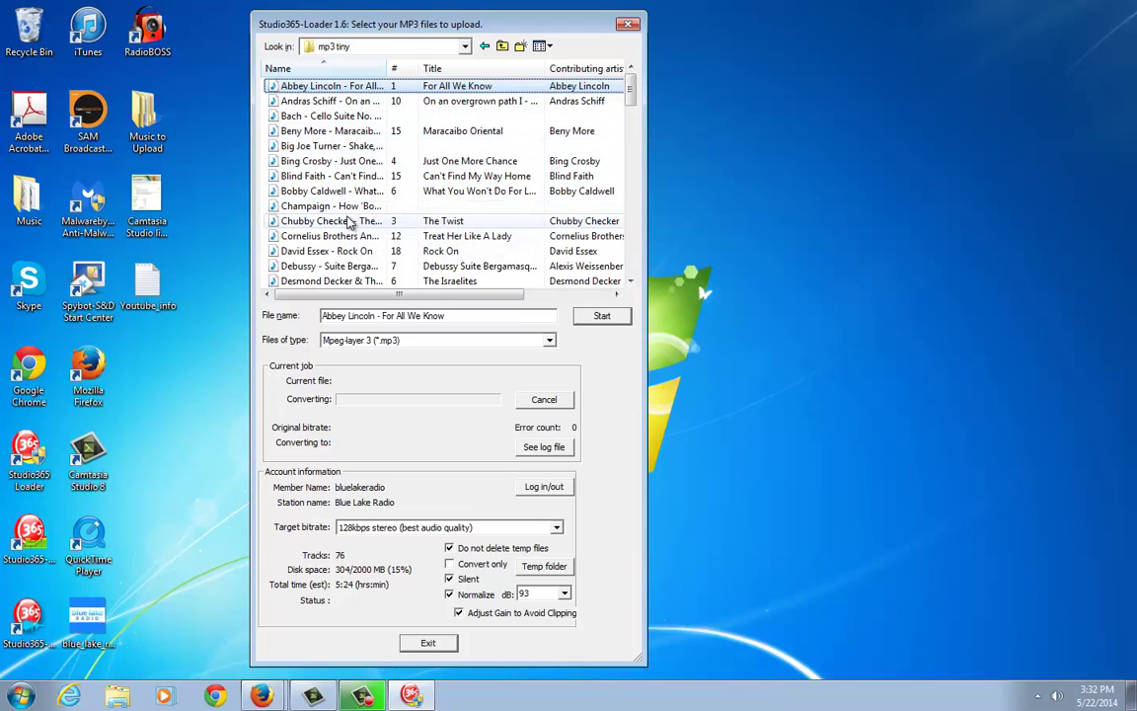
mouse_move(633, 99)
left_mouse_down()
mouse_move(632, 195)
mouse_move(633, 87)
left_mouse_up()
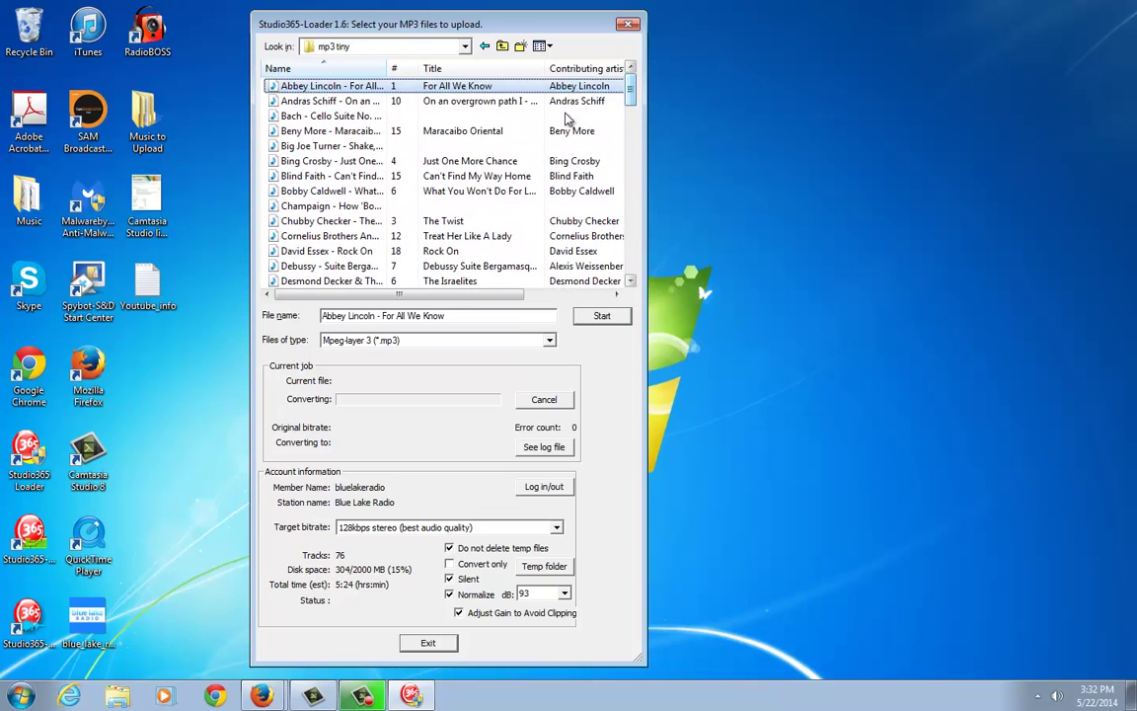
left_click(350, 251, "shift")
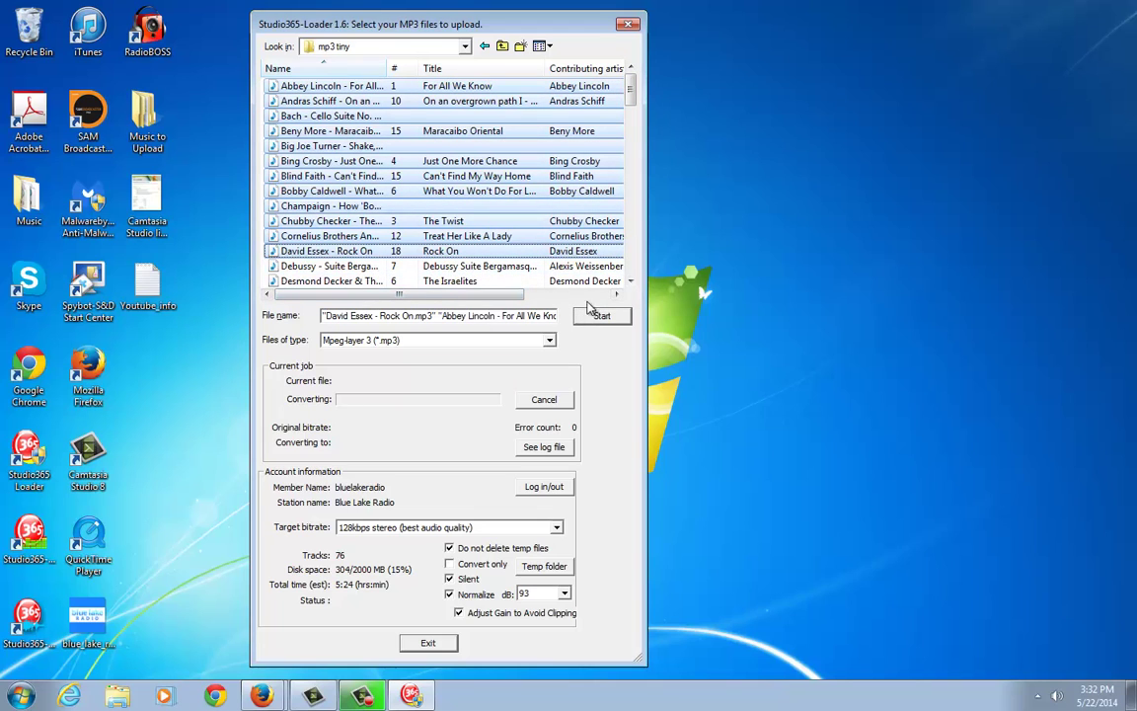
left_click(578, 146)
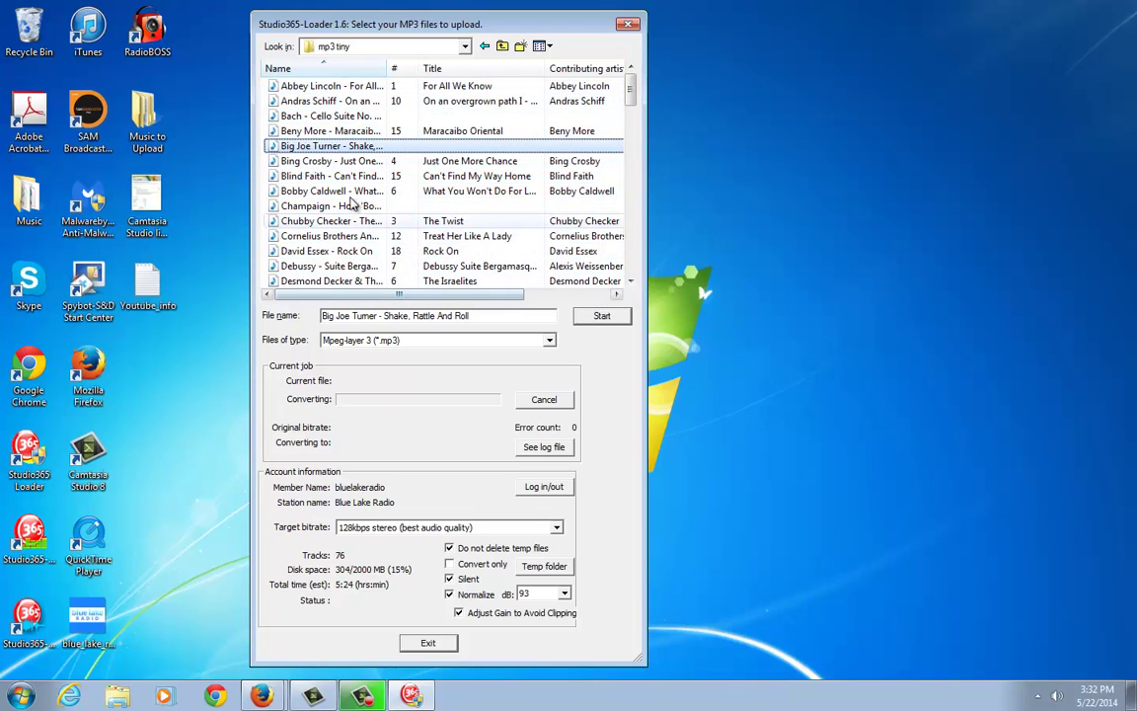
Step: Select Abbey Lincoln – For All We Know, leaving Normalize checked at 93 dB
left_click(335, 86)
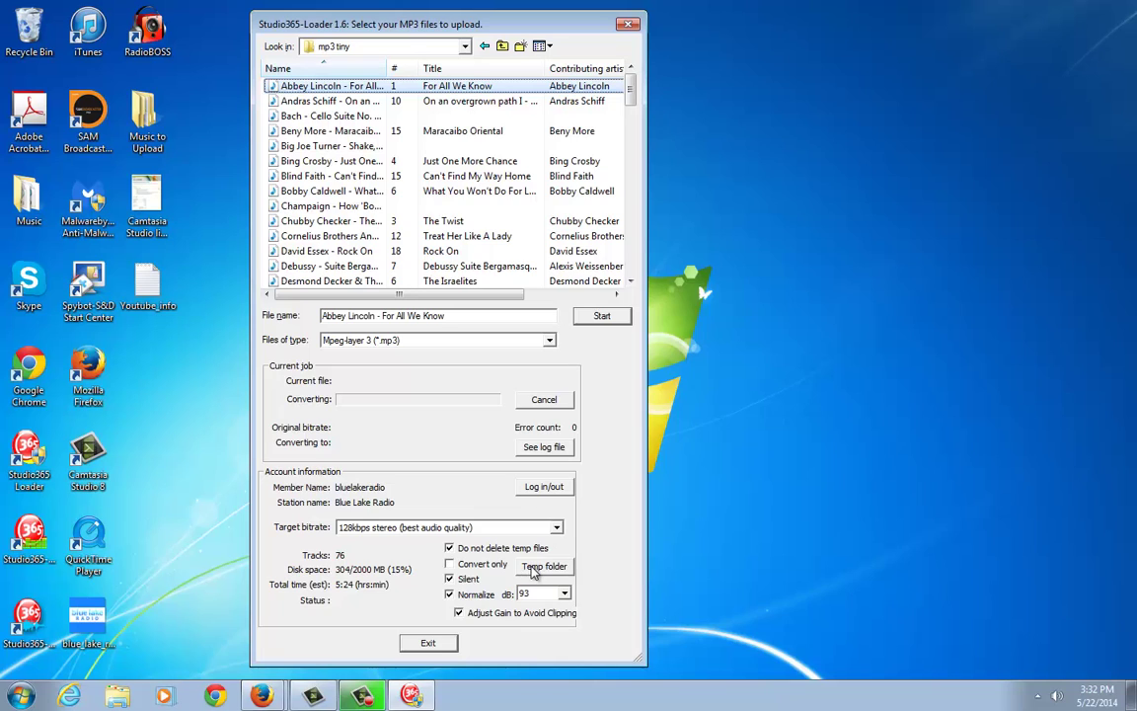
left_click(450, 594)
left_click(451, 594)
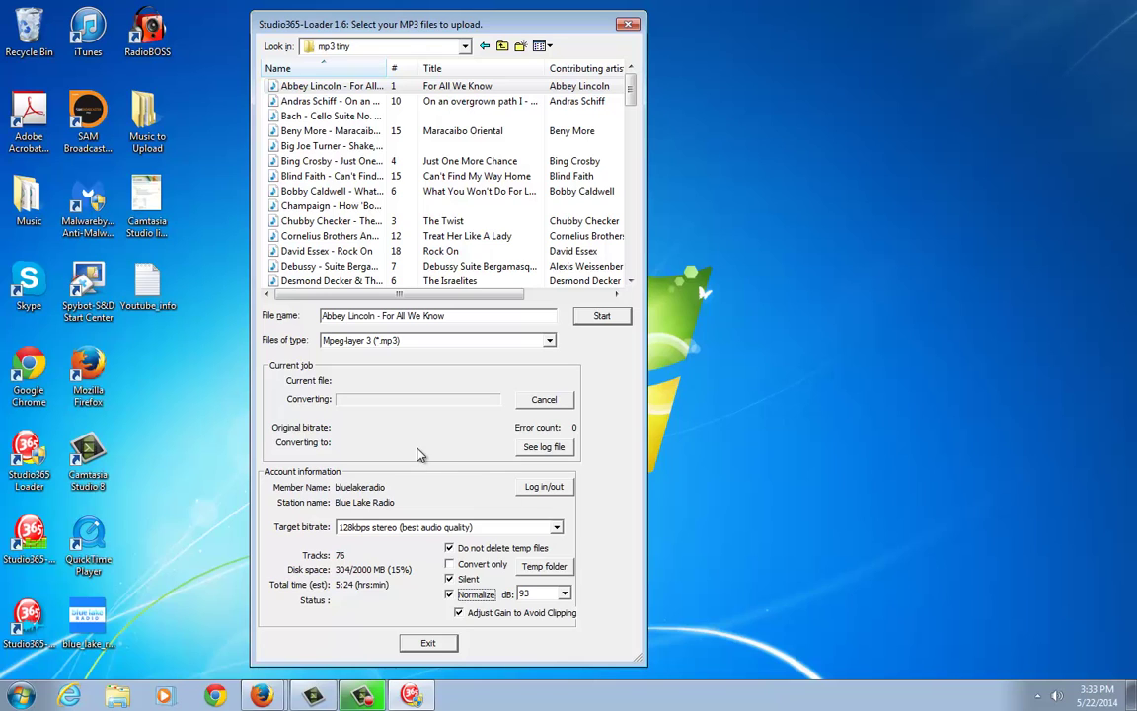
Step: Upload For All We Know at 128kbps and acknowledge the success message
left_click(599, 317)
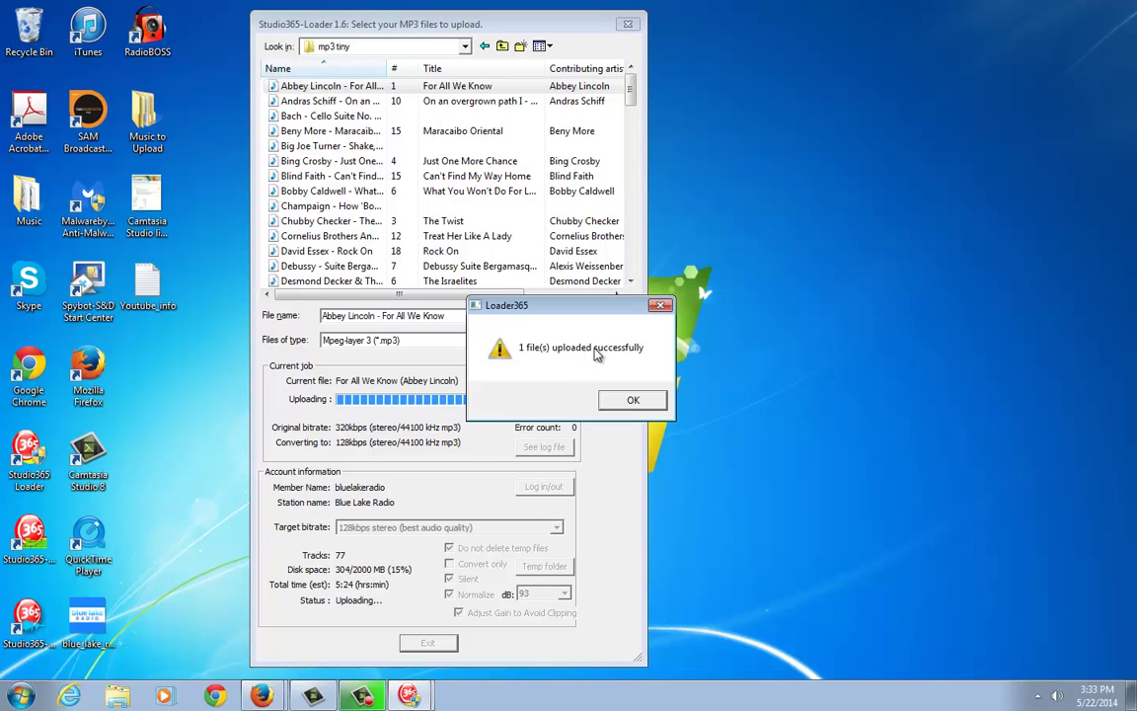
left_click(637, 400)
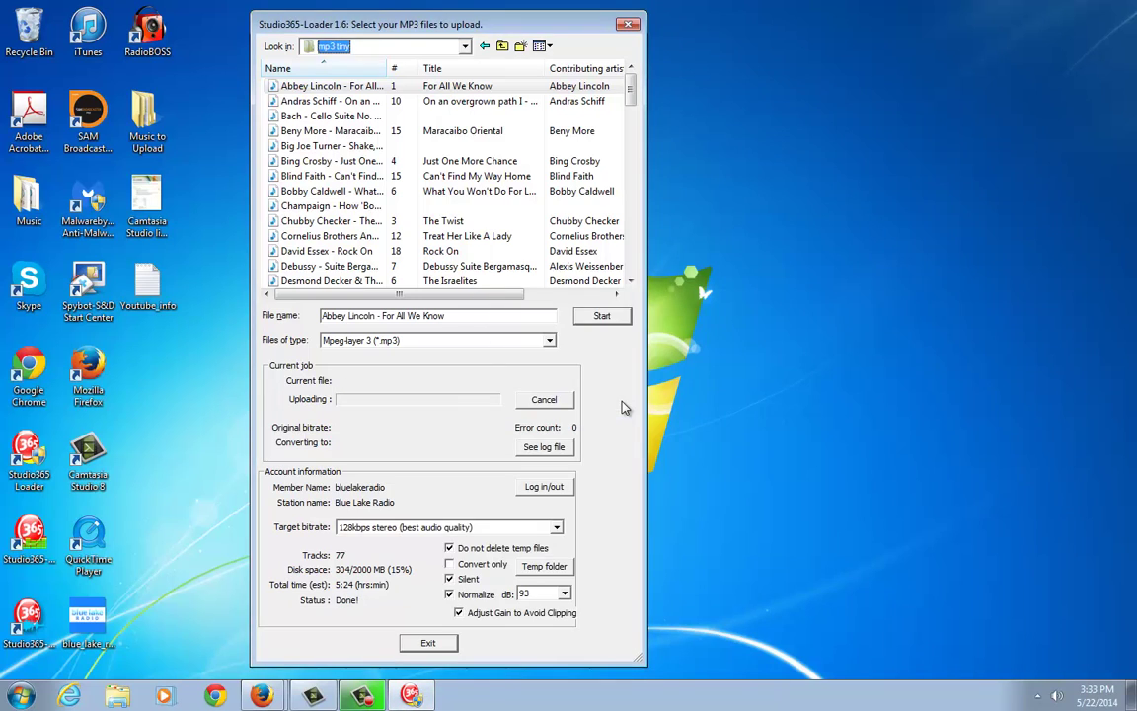
Step: Back in Firefox, refresh the Tracks library and sort it by the Added column
left_click(261, 696)
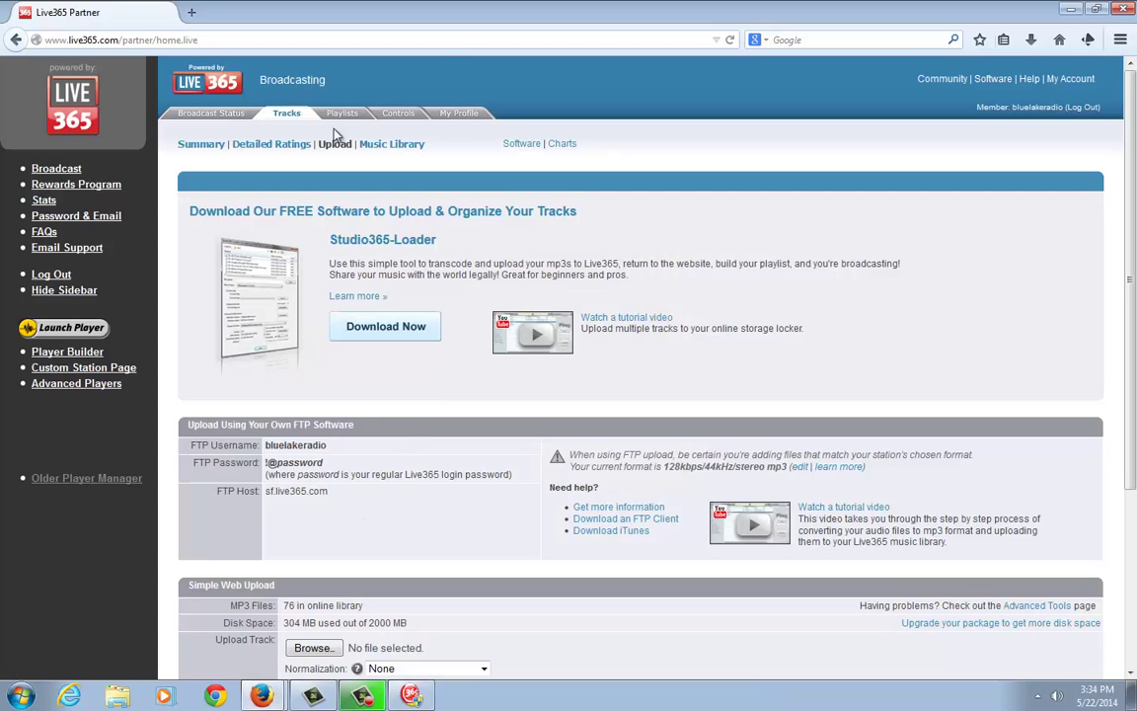
left_click(288, 115)
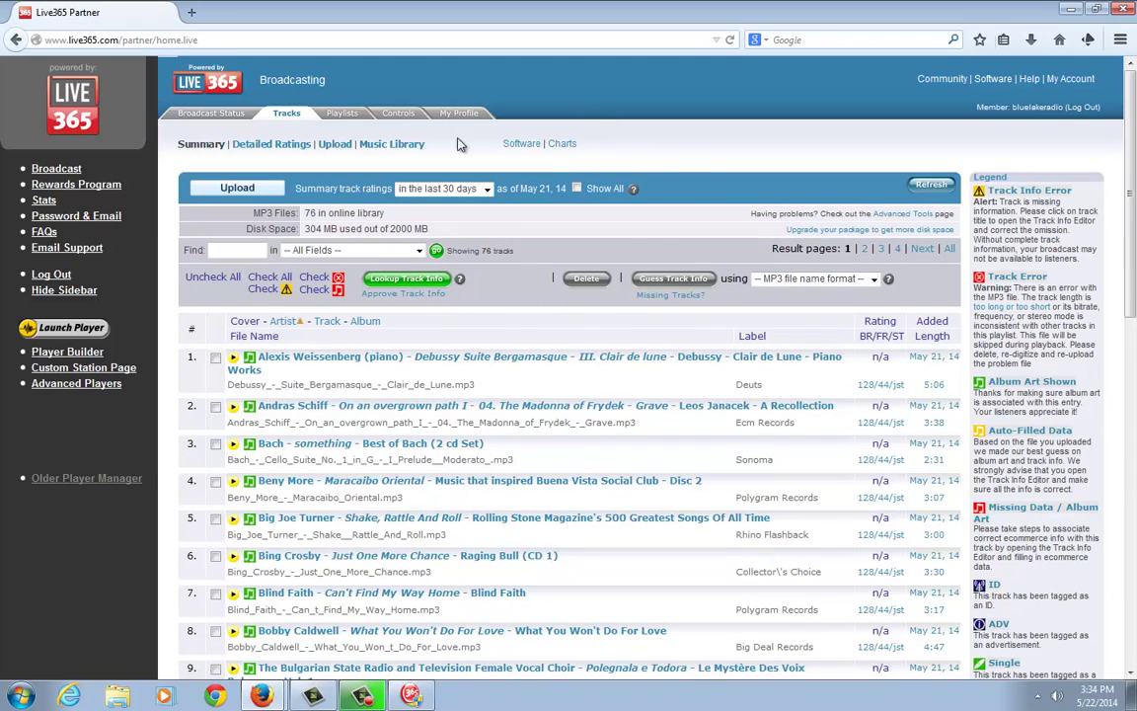
left_click(293, 118)
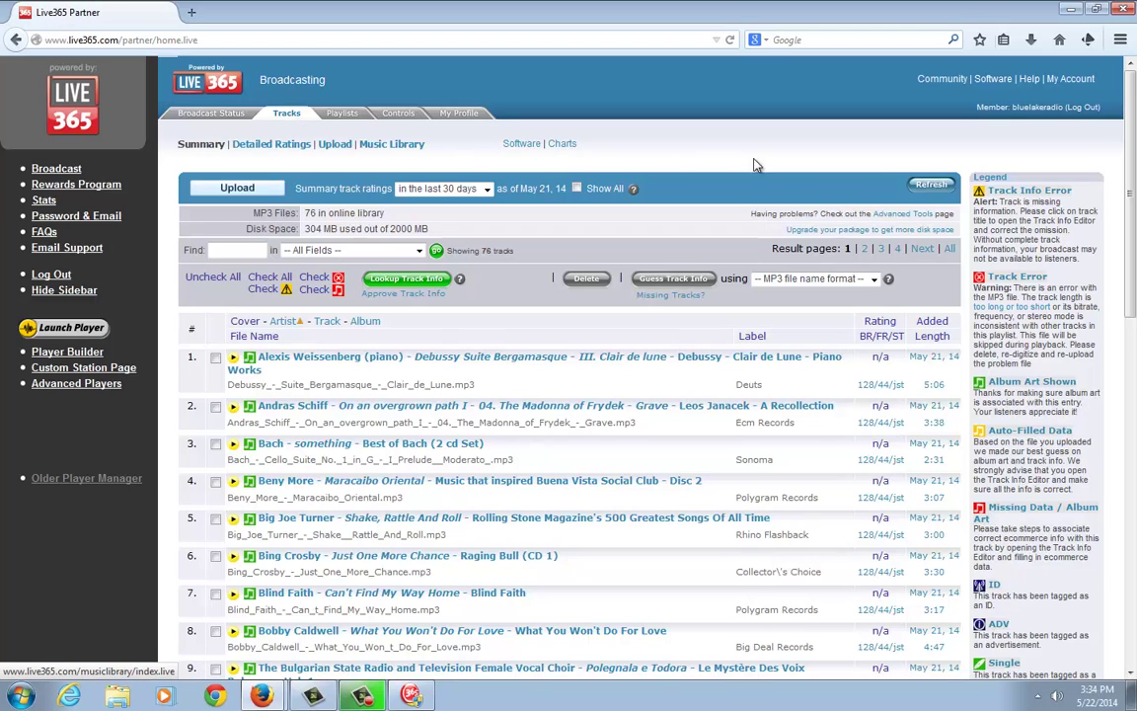
left_click(934, 187)
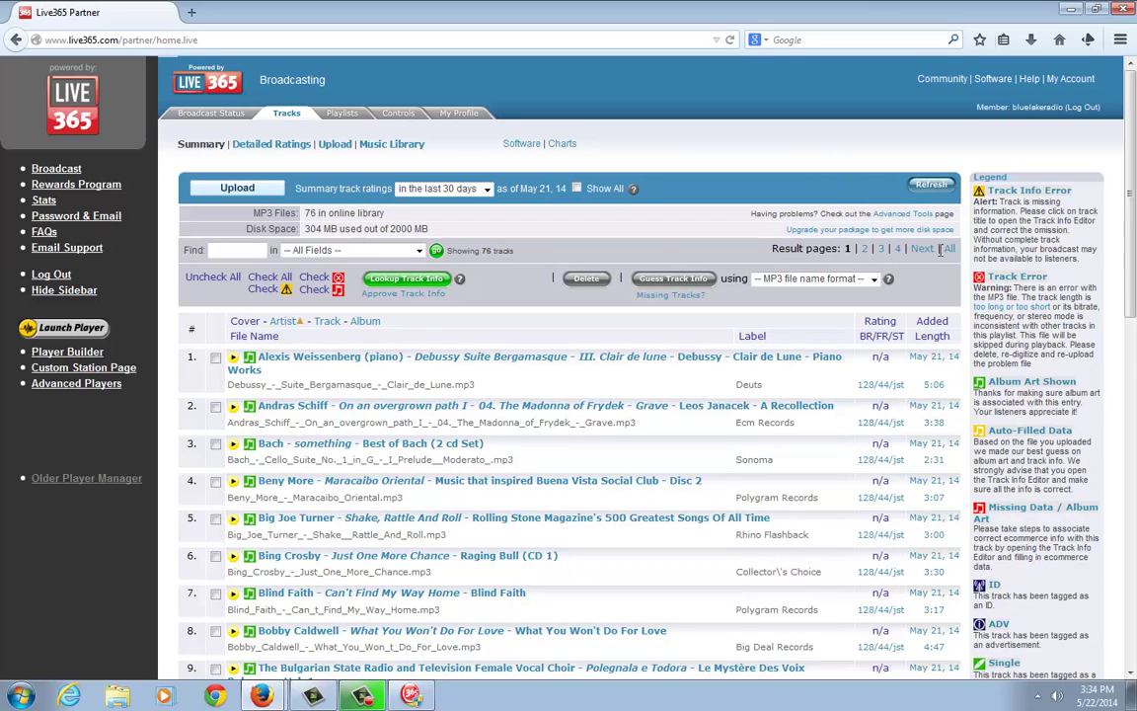
left_click(938, 325)
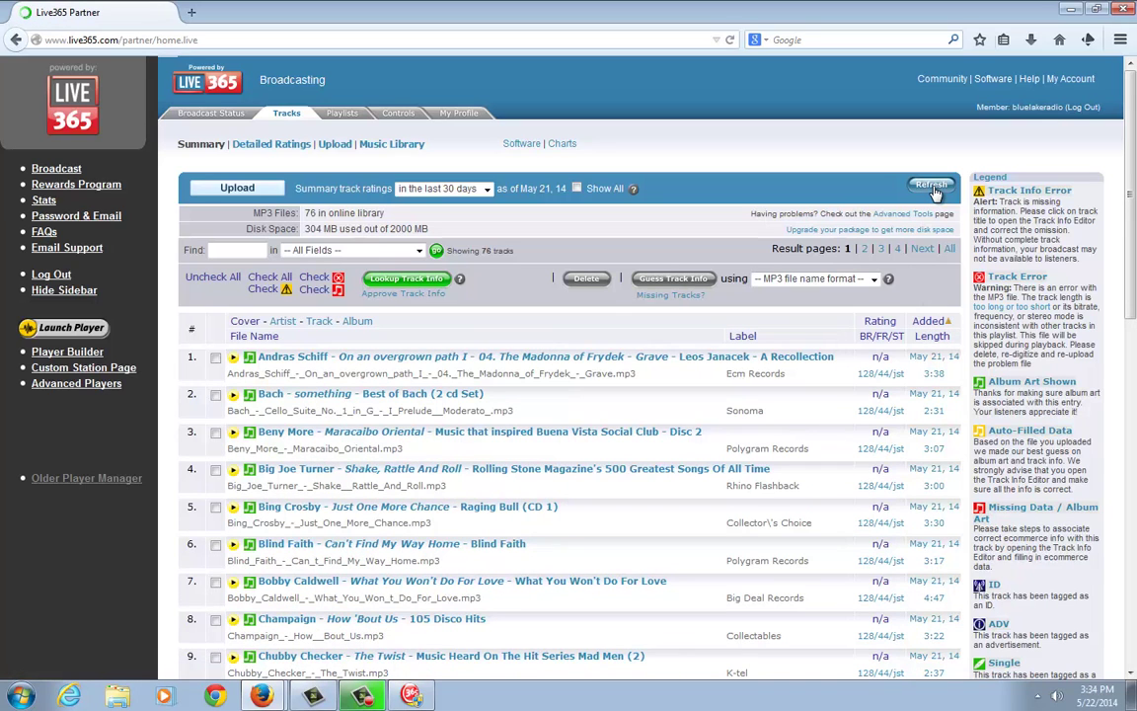
left_click(933, 324)
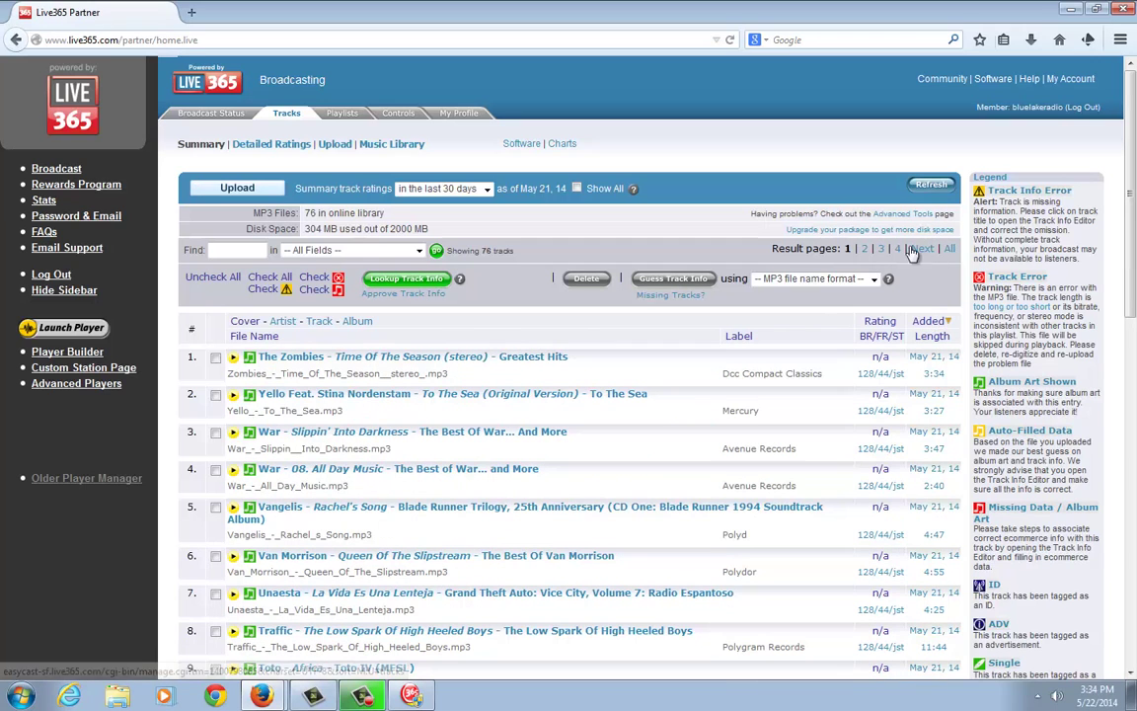
left_click(930, 321)
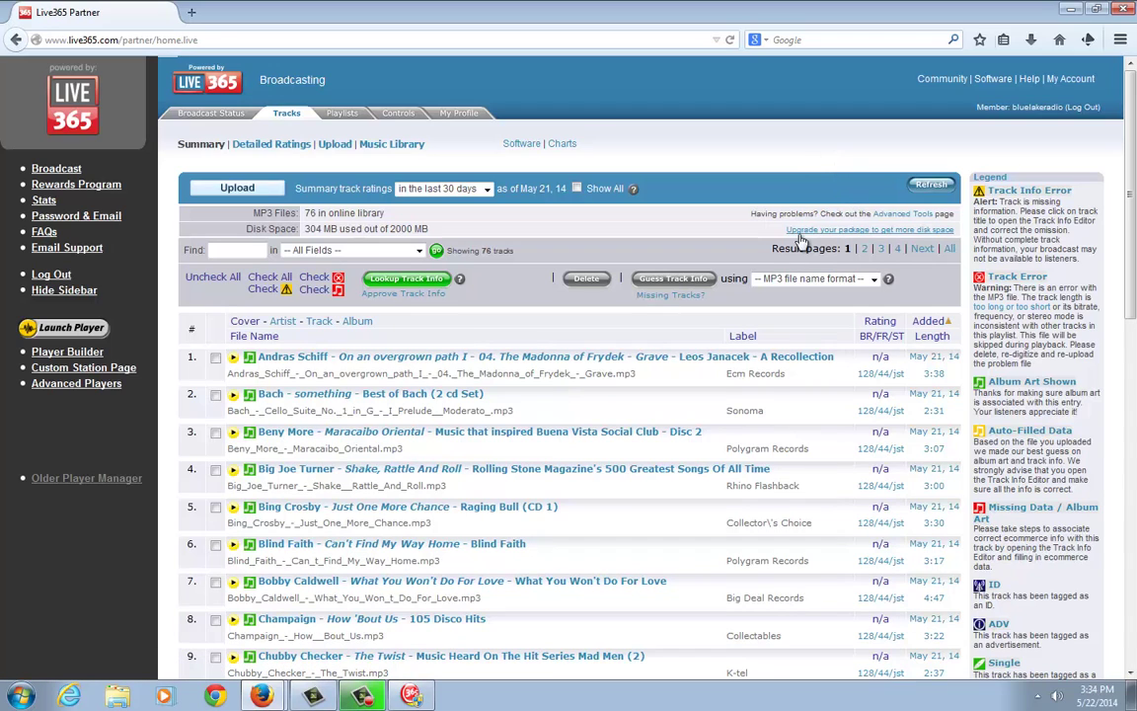
left_click(673, 298)
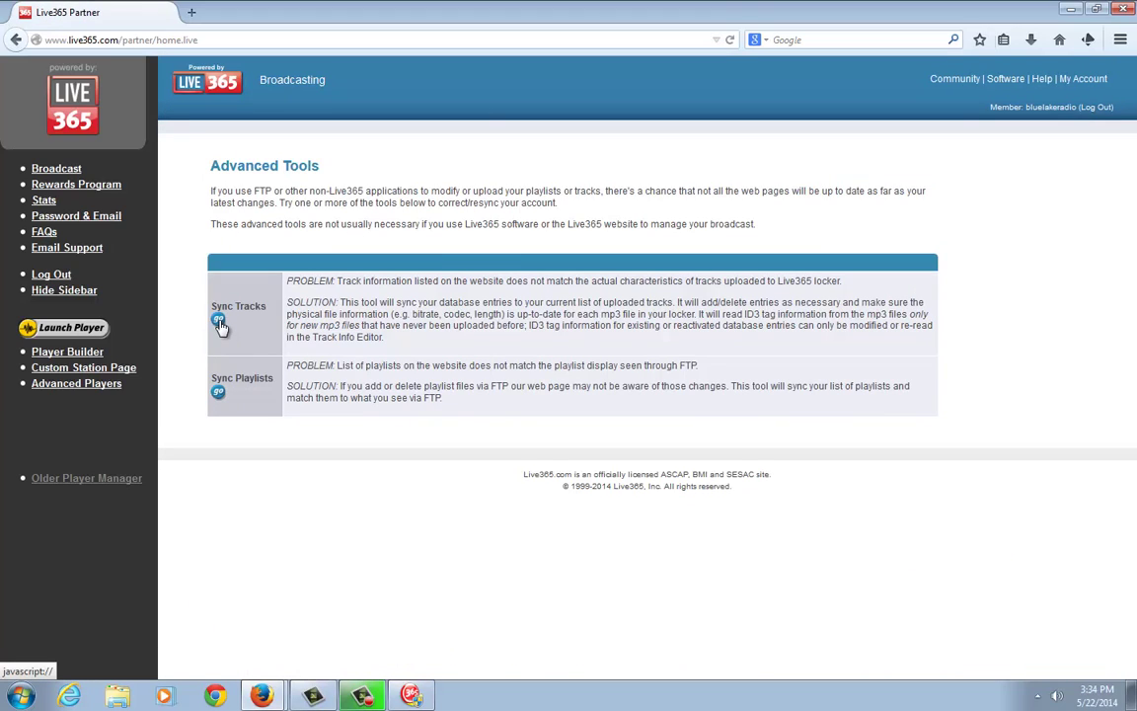
left_click(219, 323)
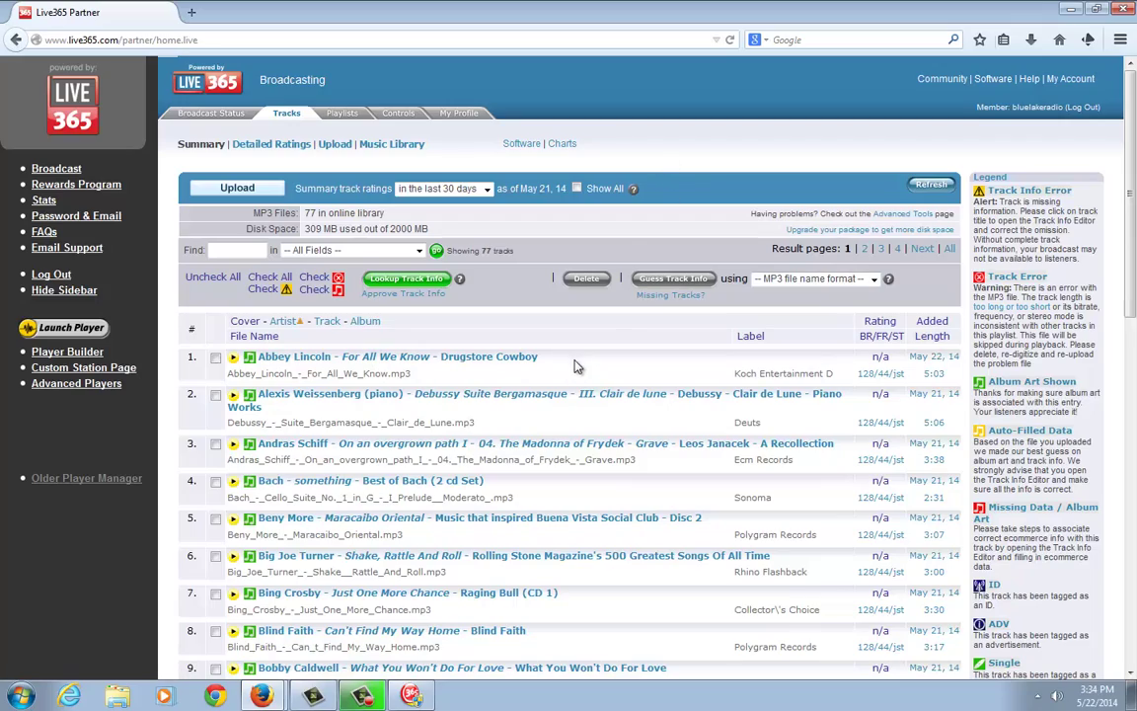
scroll(583, 367, "down", 1)
scroll(582, 367, "down", 5)
scroll(583, 367, "up", 6)
left_click(949, 248)
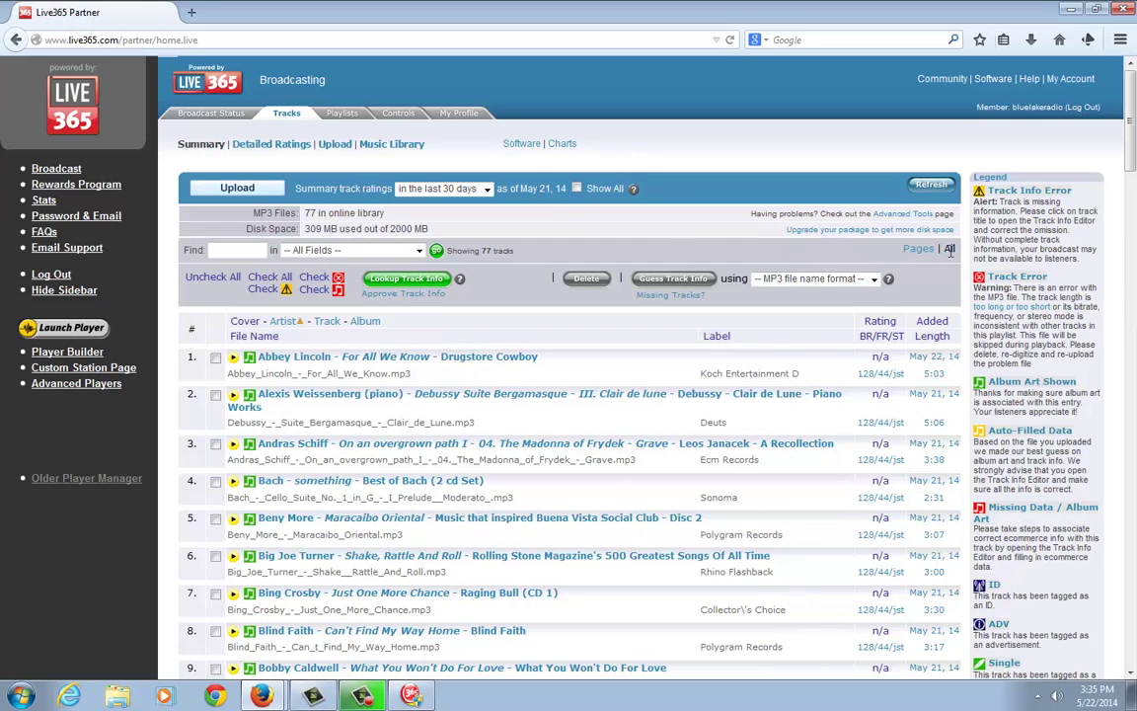
scroll(837, 370, "down", 5)
scroll(838, 369, "down", 6)
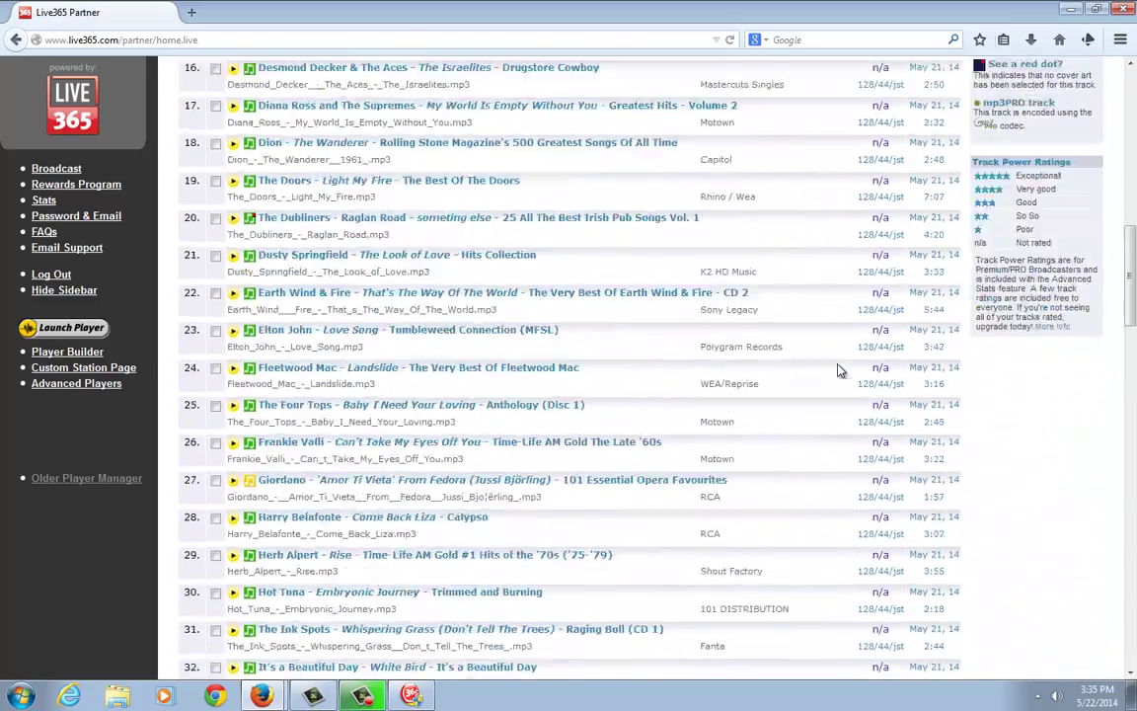
scroll(837, 370, "up", 10)
Step: Search the library for Santana, then clear the Find box
left_click(221, 251)
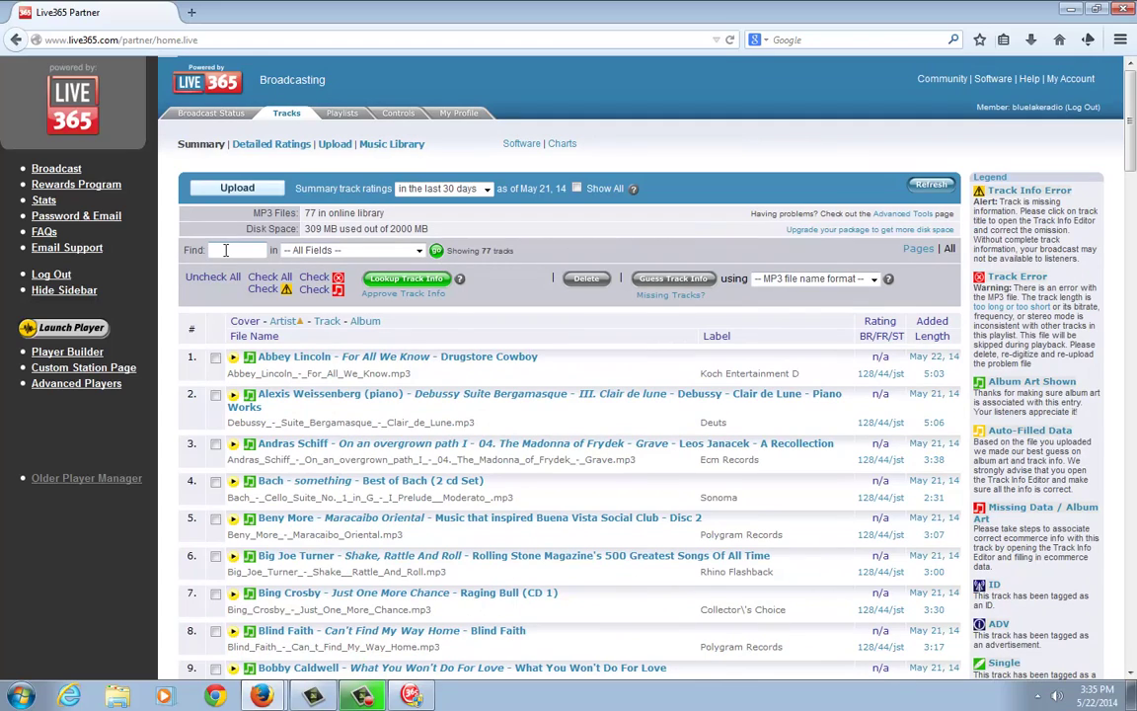
type("Santa")
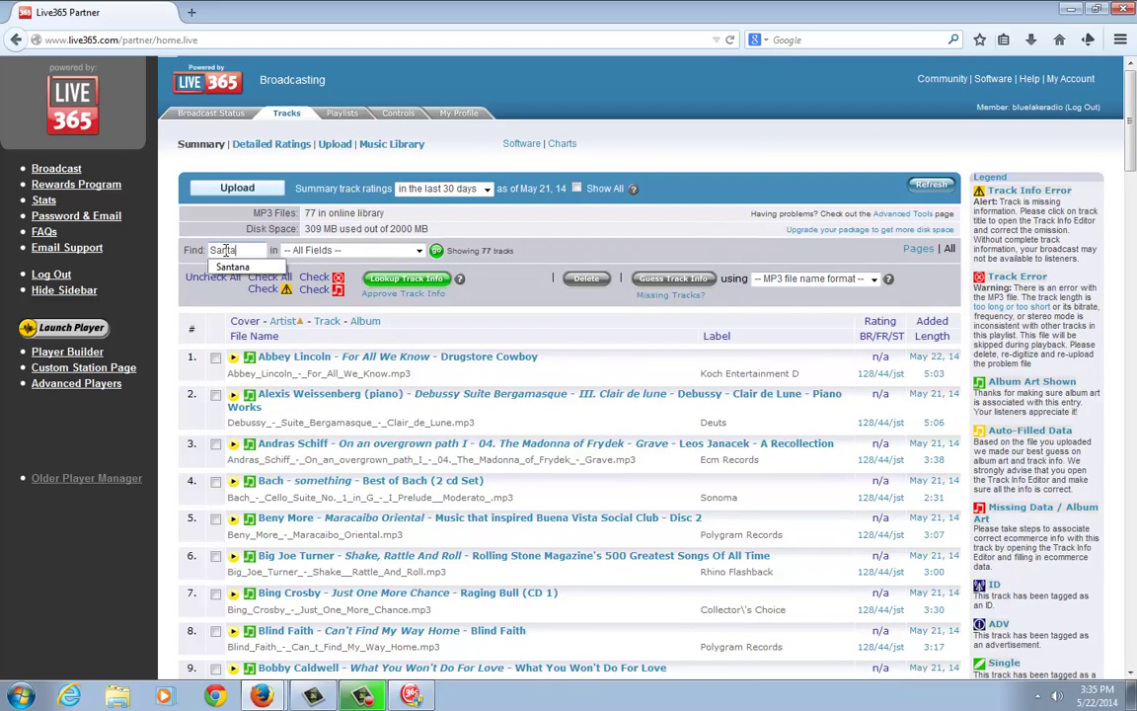
type("na")
key("Return")
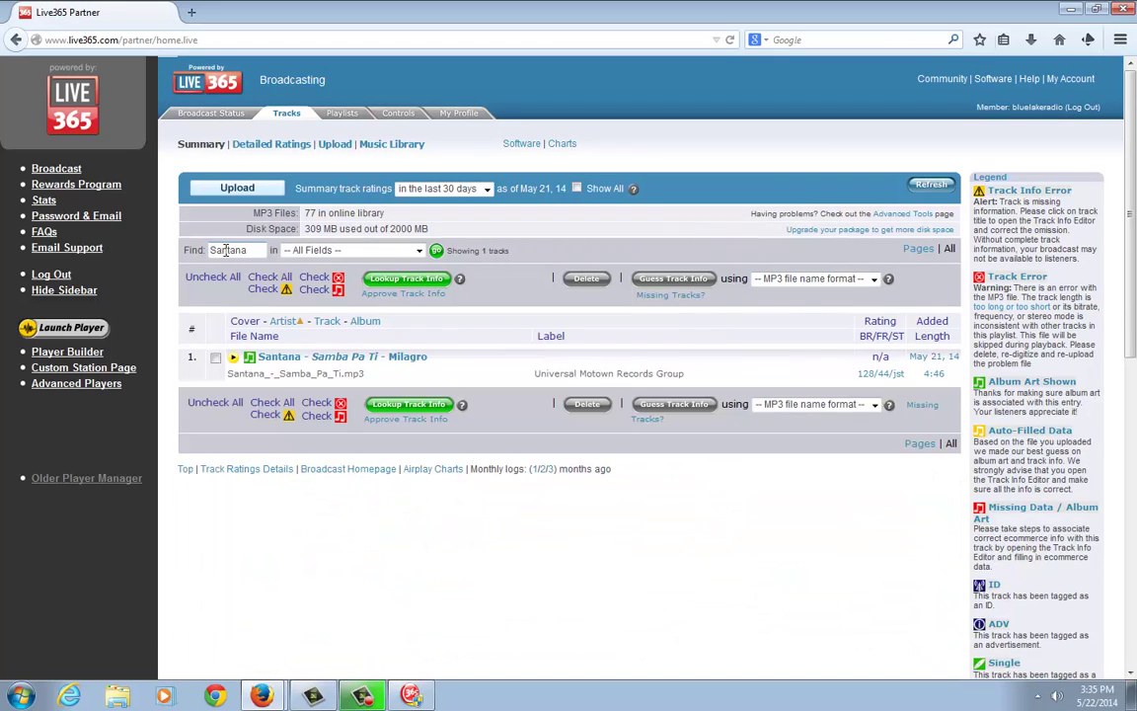
left_click_drag(244, 251, 186, 253)
key("BackSpace")
Step: Open the Track Info Editor for Santana – Samba Pa Ti
left_click(327, 252)
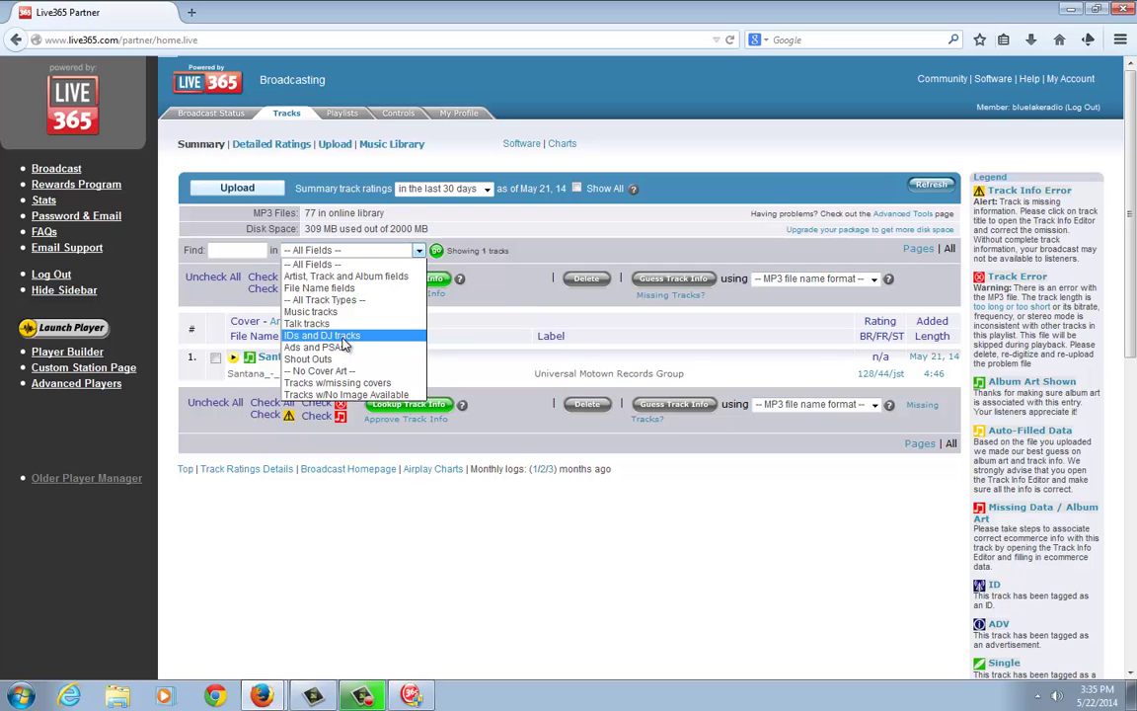
left_click(312, 265)
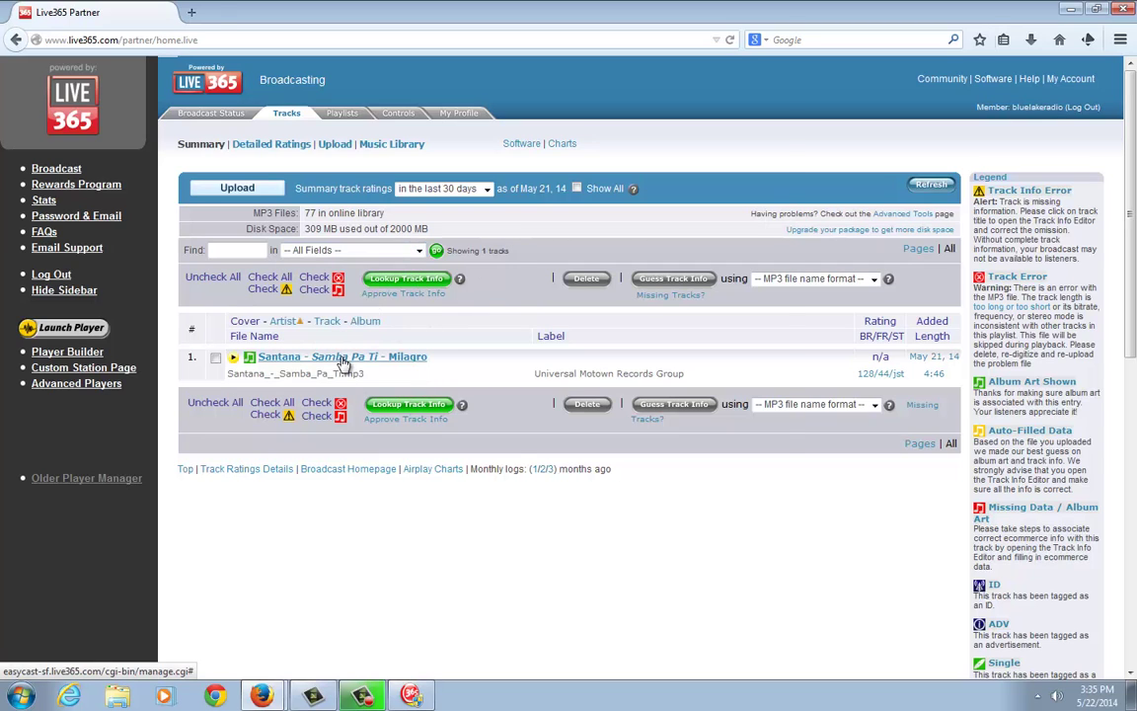
left_click(342, 359)
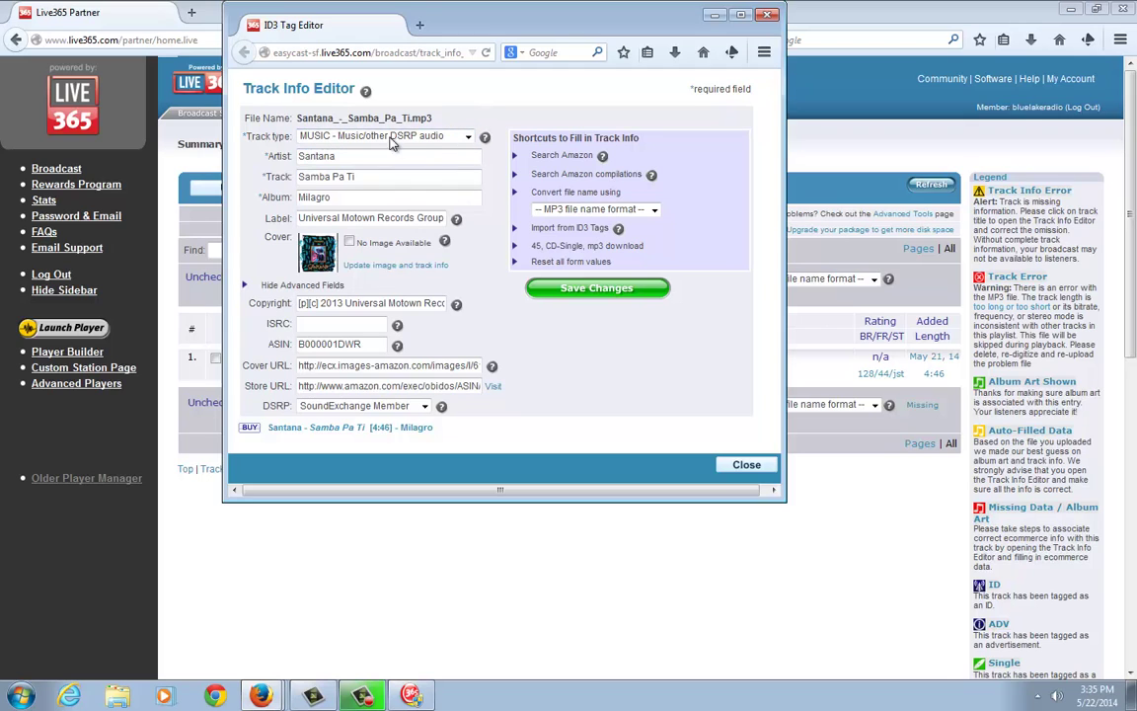
Step: Set Track type to ID - short station ID, then leave the editor without saving
left_click(415, 139)
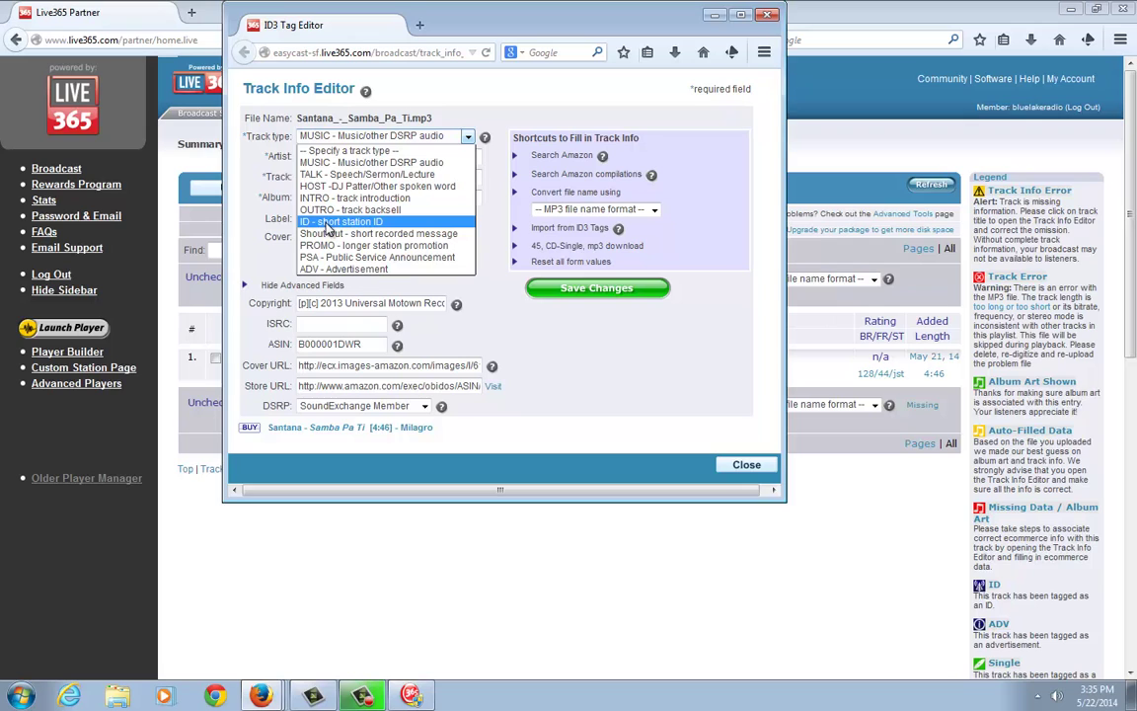
left_click(329, 228)
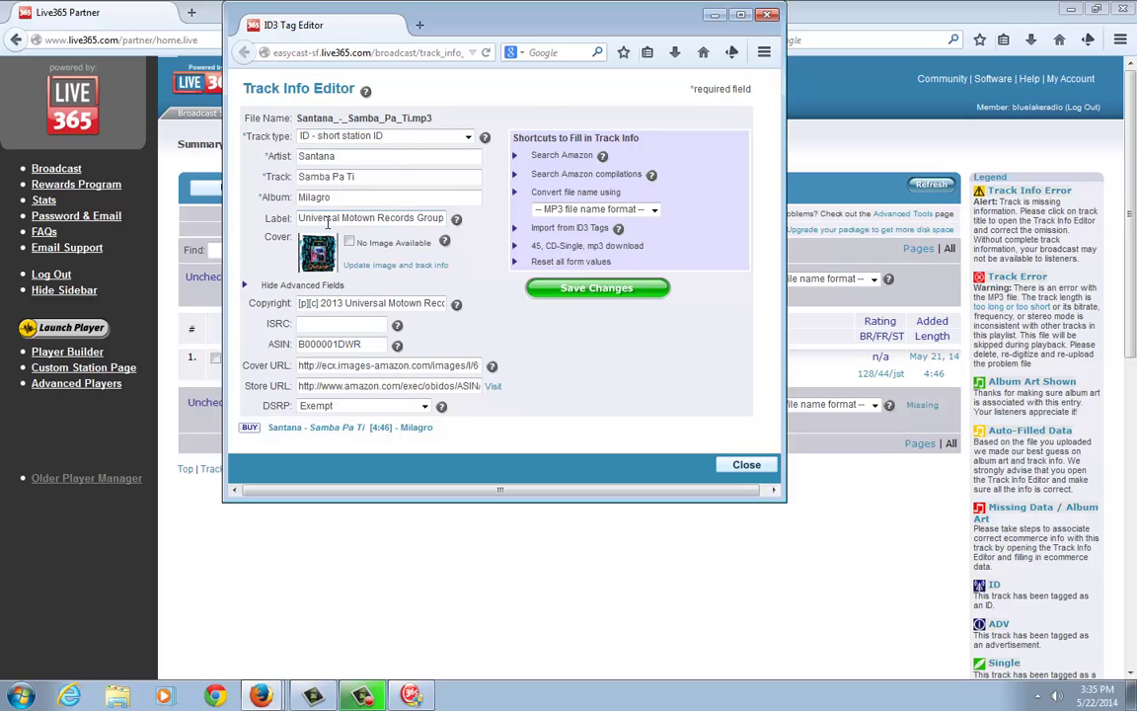
left_click(764, 16)
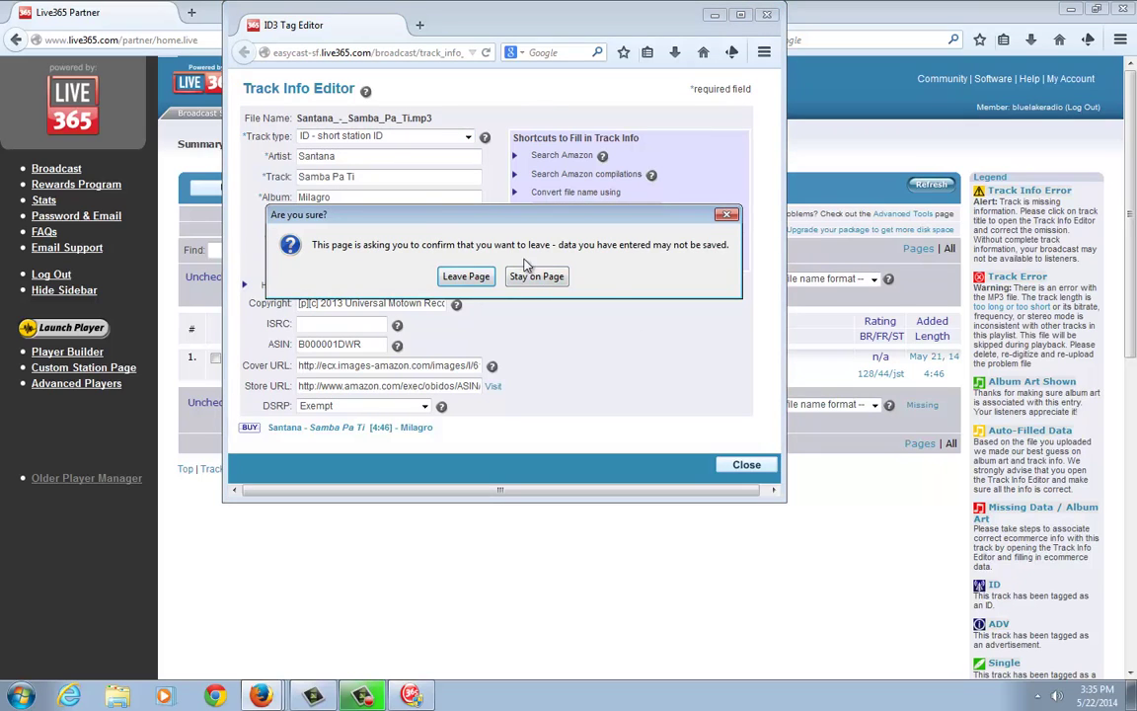
left_click(466, 277)
left_click(392, 253)
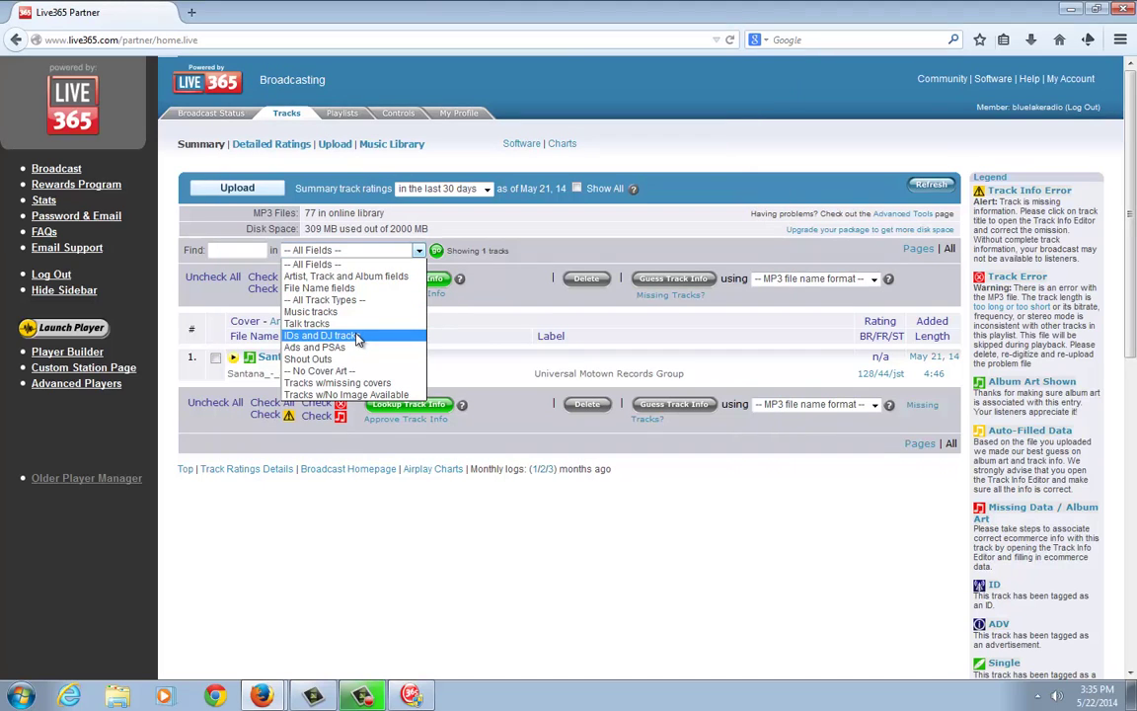
left_click(464, 338)
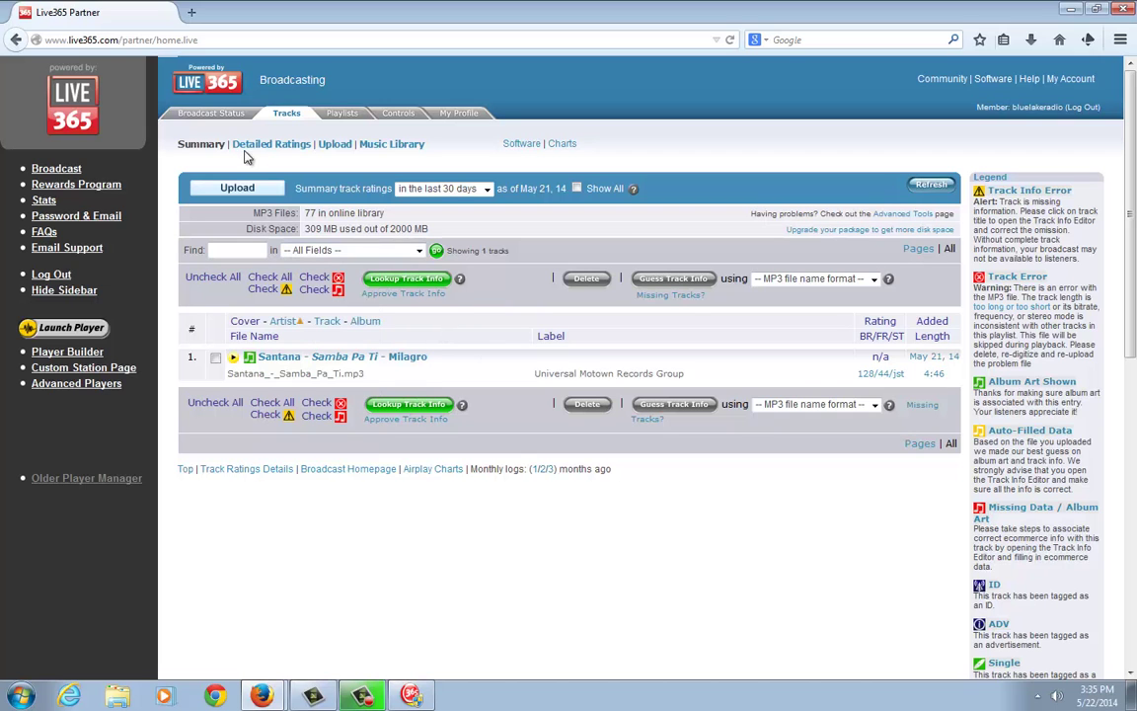
Step: Return to the full track list and open the Abbey Lincoln track's editor
left_click(286, 117)
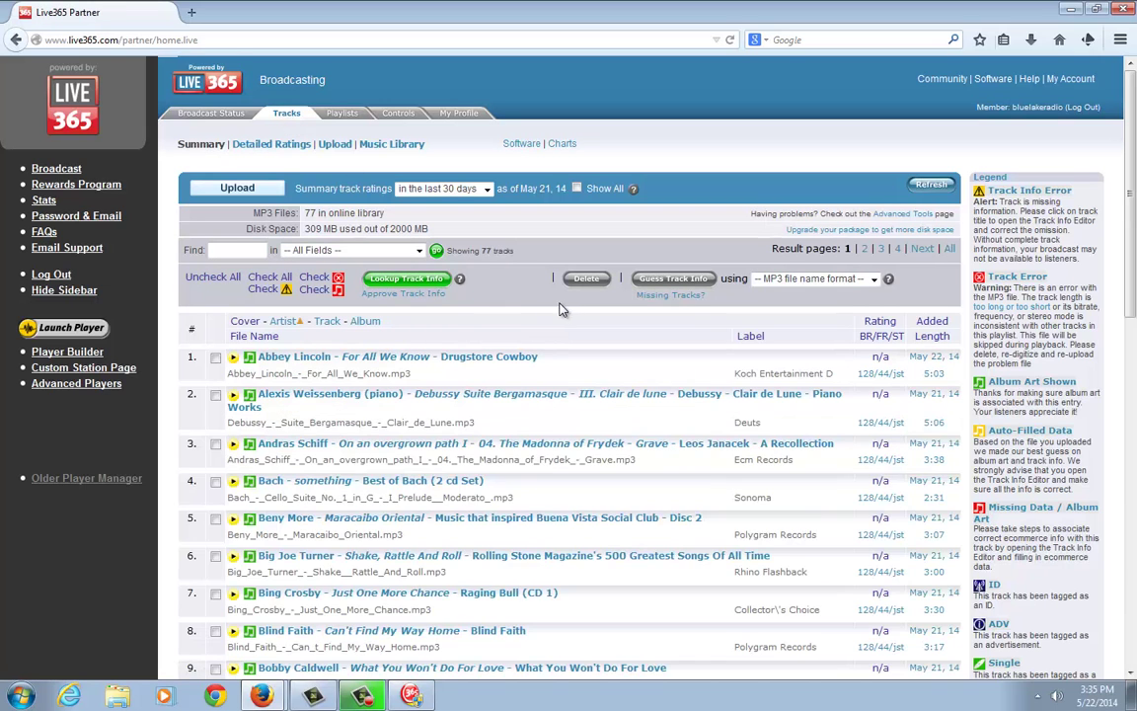
scroll(558, 306, "down", 5)
scroll(523, 293, "up", 5)
left_click(467, 356)
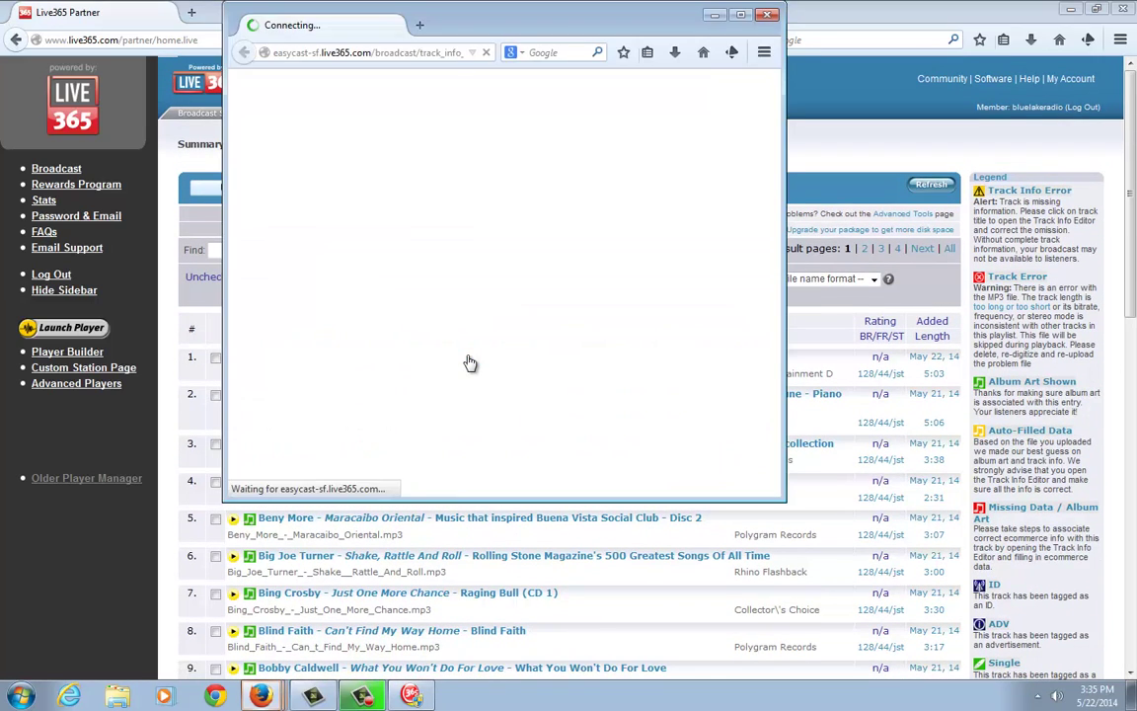
Step: Delete the title For All We Know, save, and refresh the list
left_click_drag(434, 178, 266, 181)
key("ctrl+c")
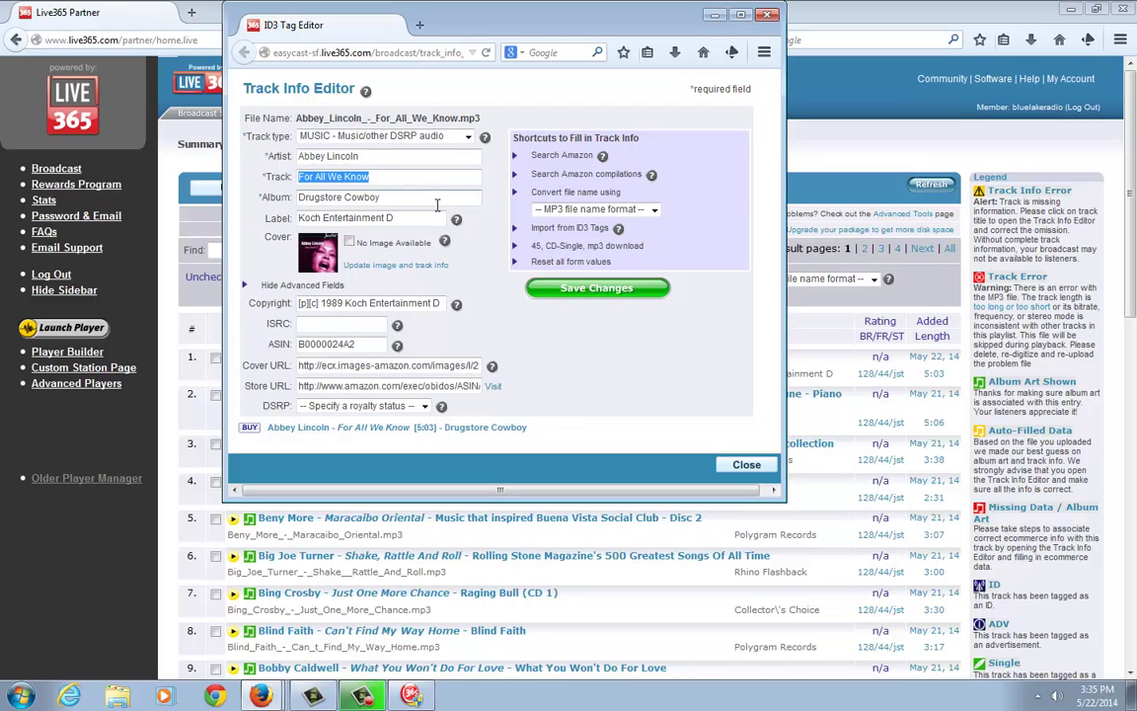
key("BackSpace")
left_click(570, 288)
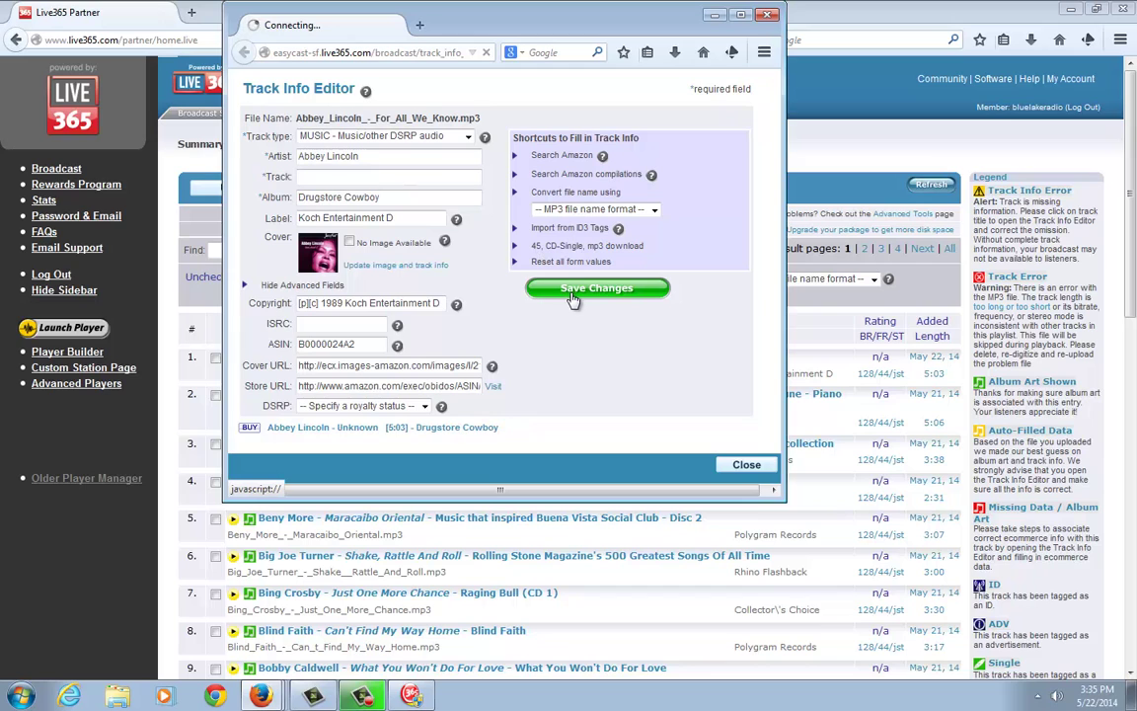
left_click(767, 14)
left_click(926, 188)
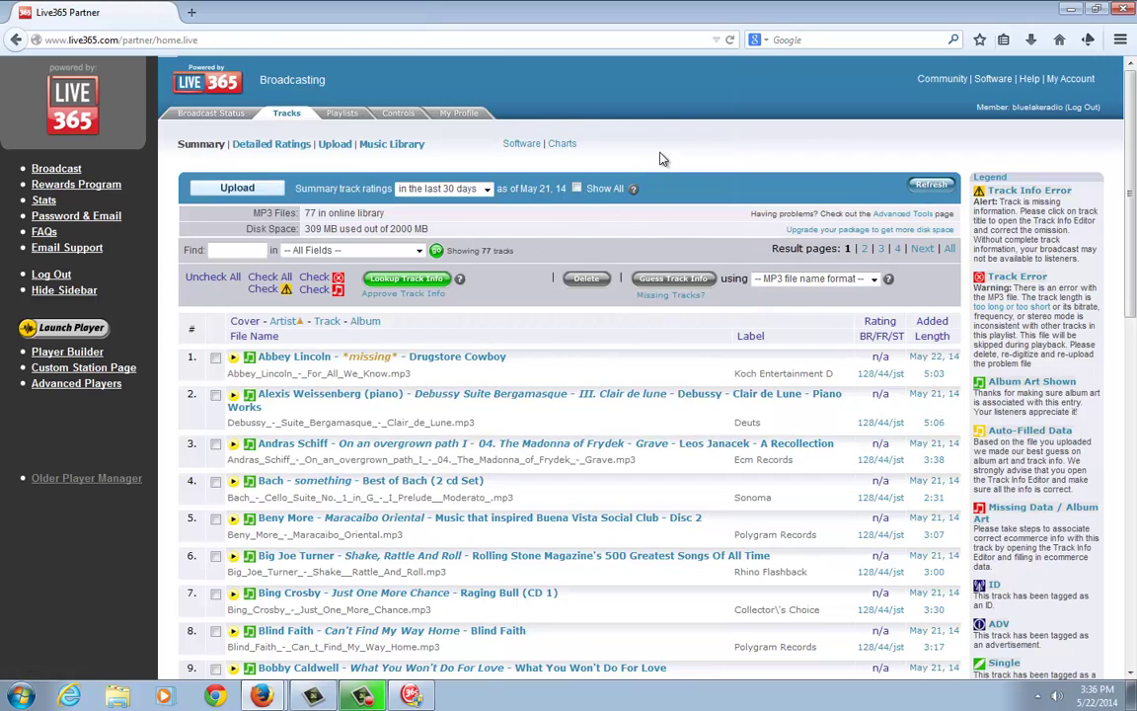
Step: Reopen the Abbey Lincoln track and paste For All We Know into its empty Track field
left_click(370, 366)
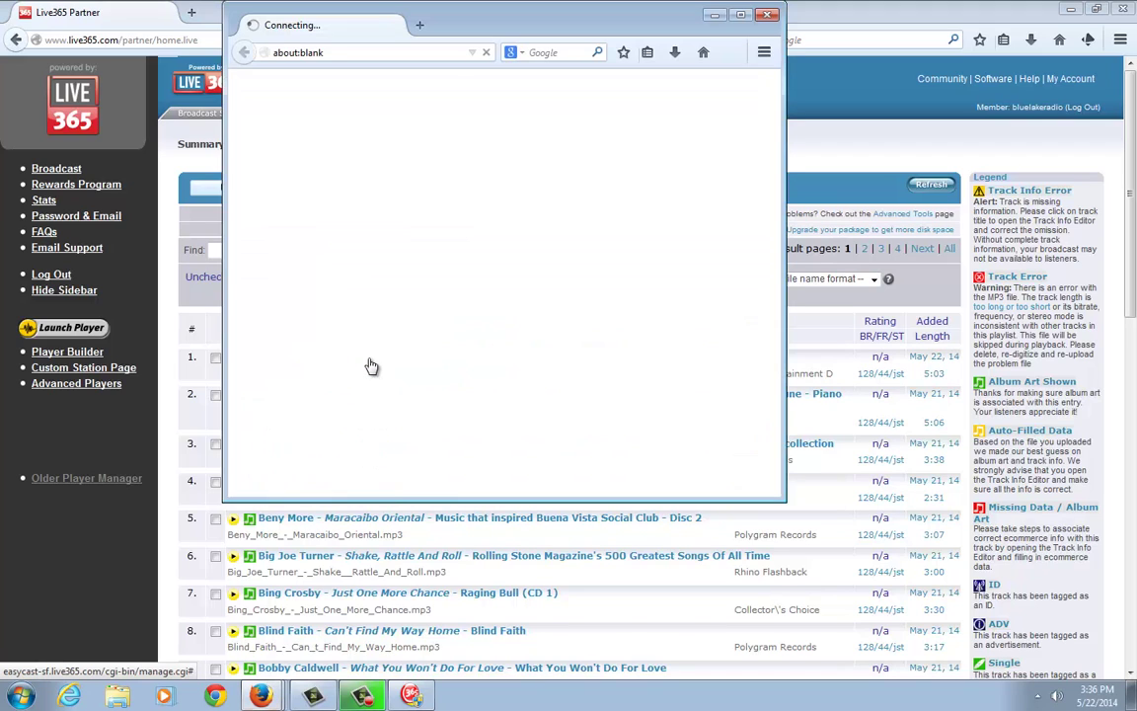
left_click(327, 177)
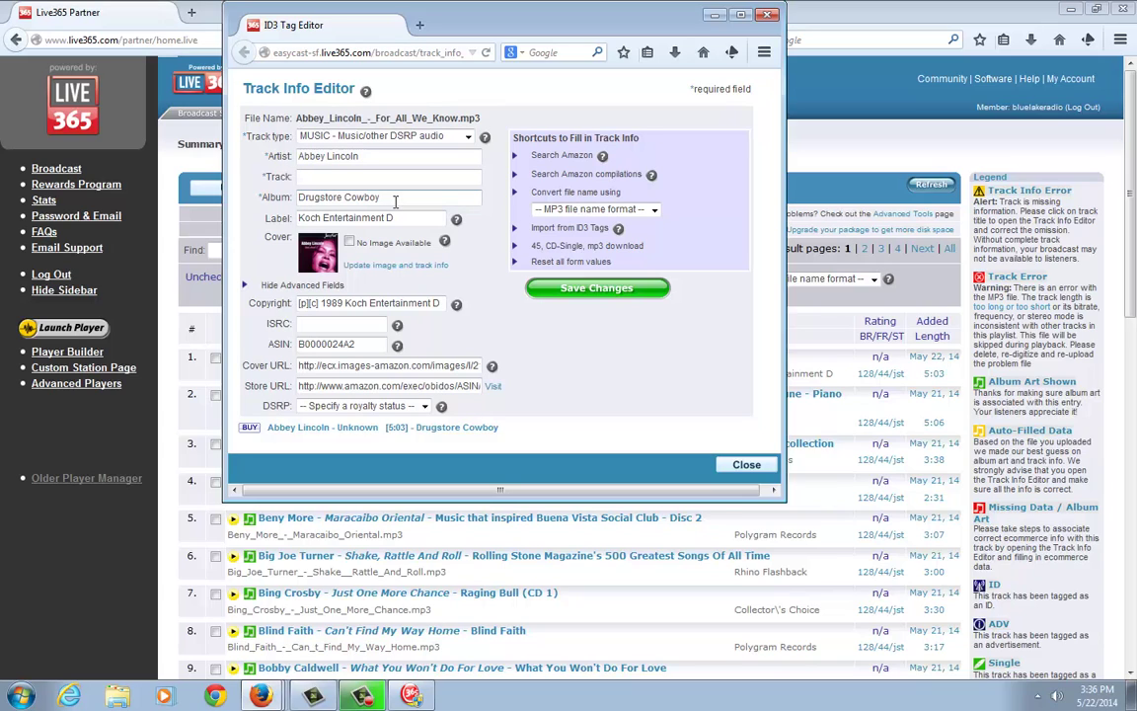
left_click(345, 175)
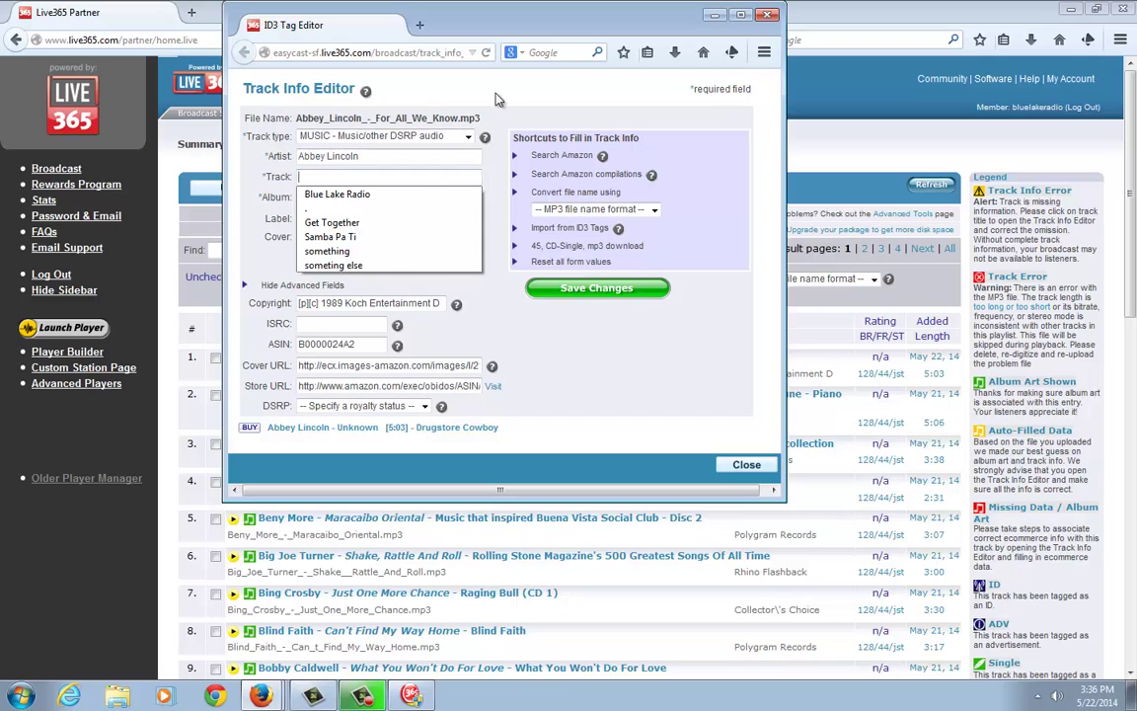
key("Escape")
left_click(419, 176)
key("ctrl+v")
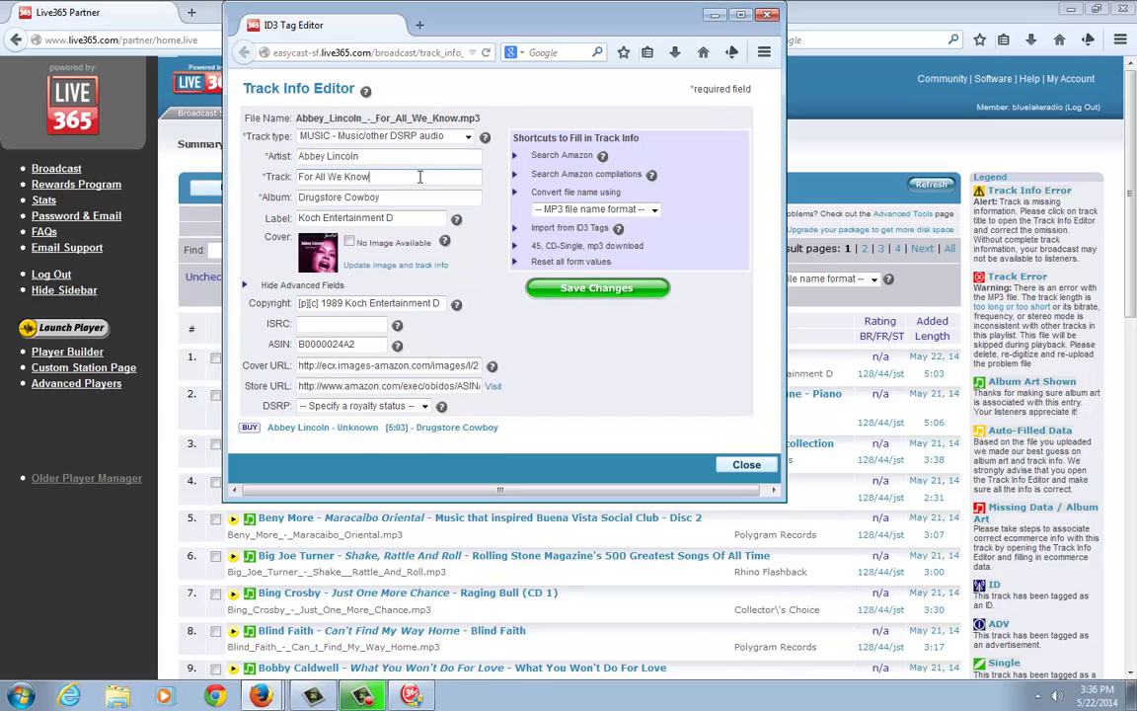
Step: Check the title, album and artist, save the changes, and close the editor
left_click(391, 178)
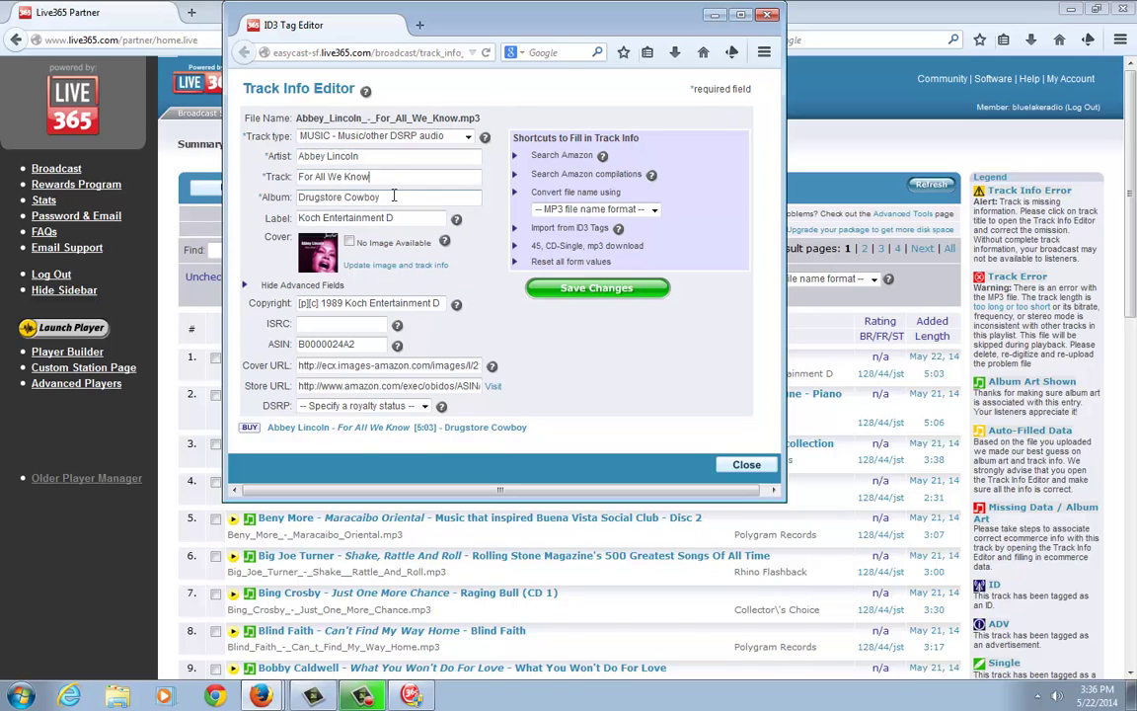
left_click(399, 194)
left_click(378, 158)
left_click(595, 292)
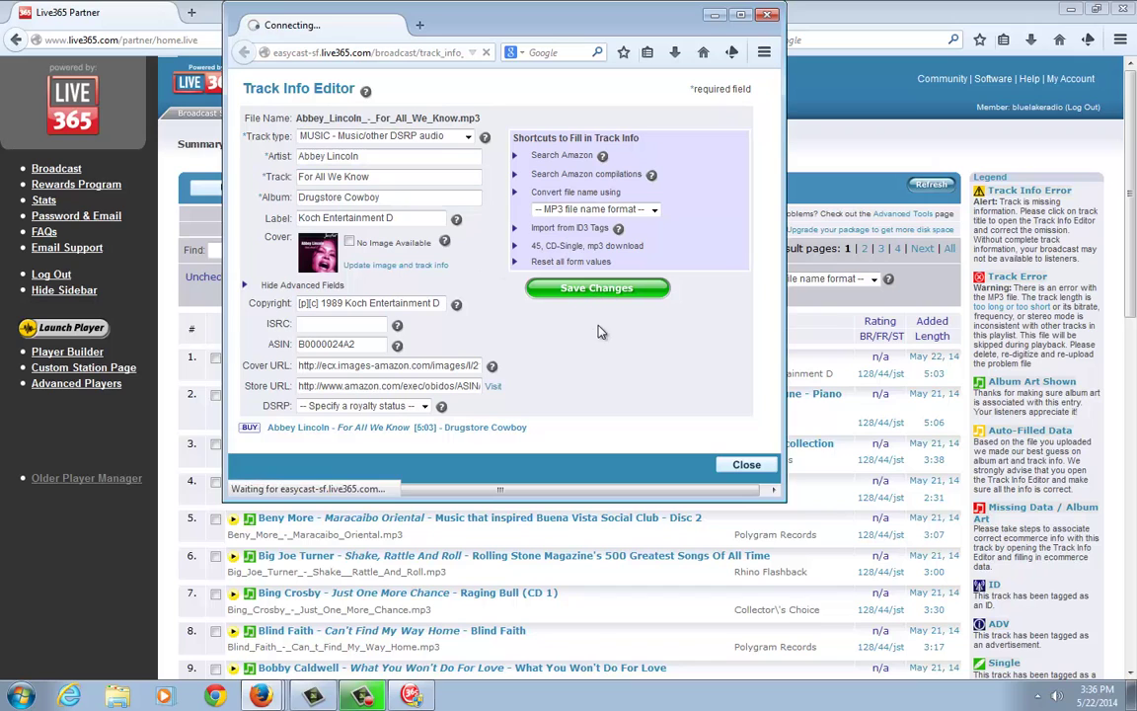
left_click(500, 290)
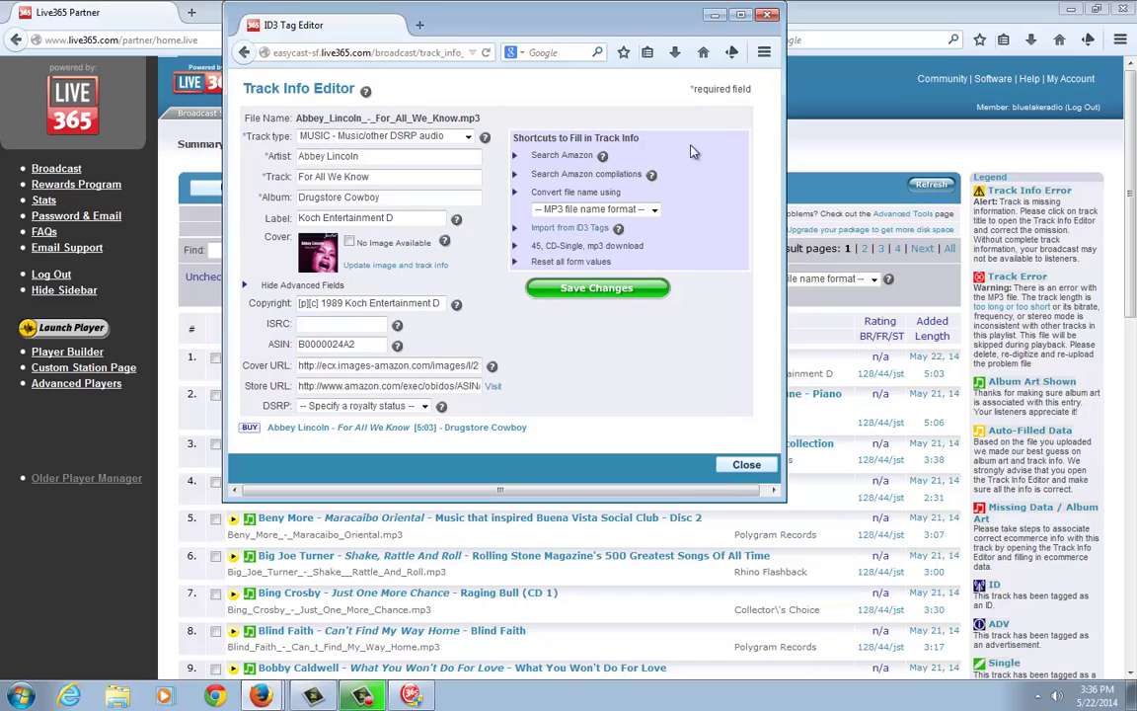
left_click(766, 15)
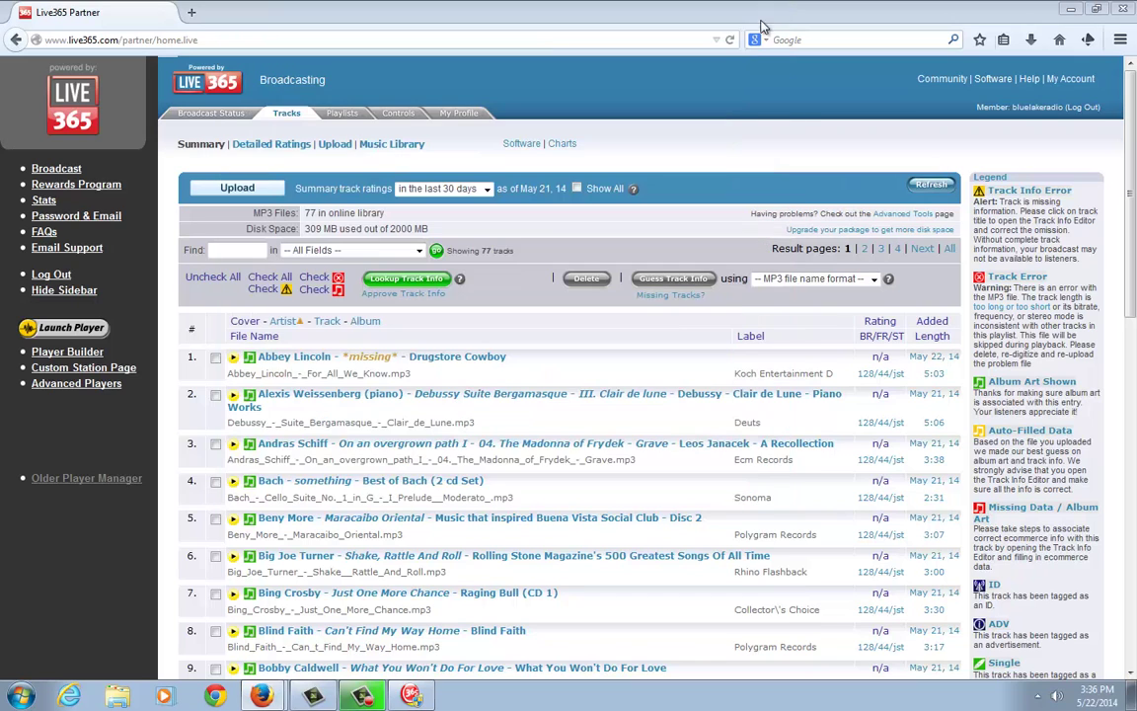
Step: Refresh the track list and confirm the Abbey Lincoln track reads 'For All We Know' again
left_click(933, 185)
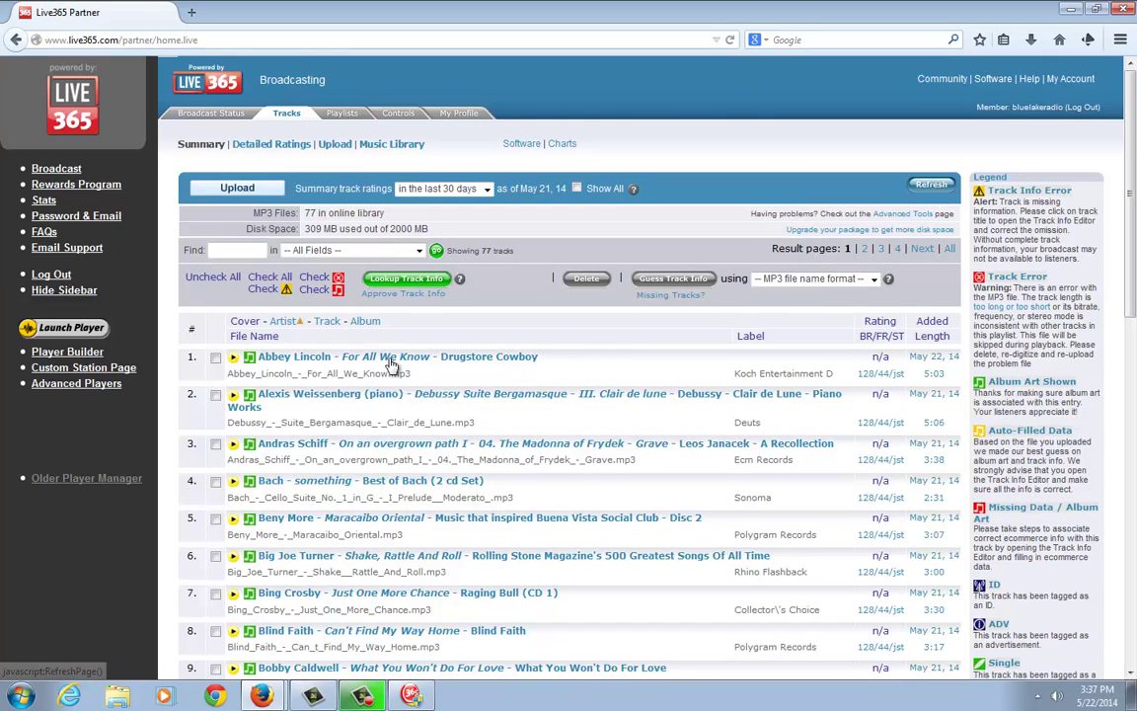
scroll(642, 264, "down", 10)
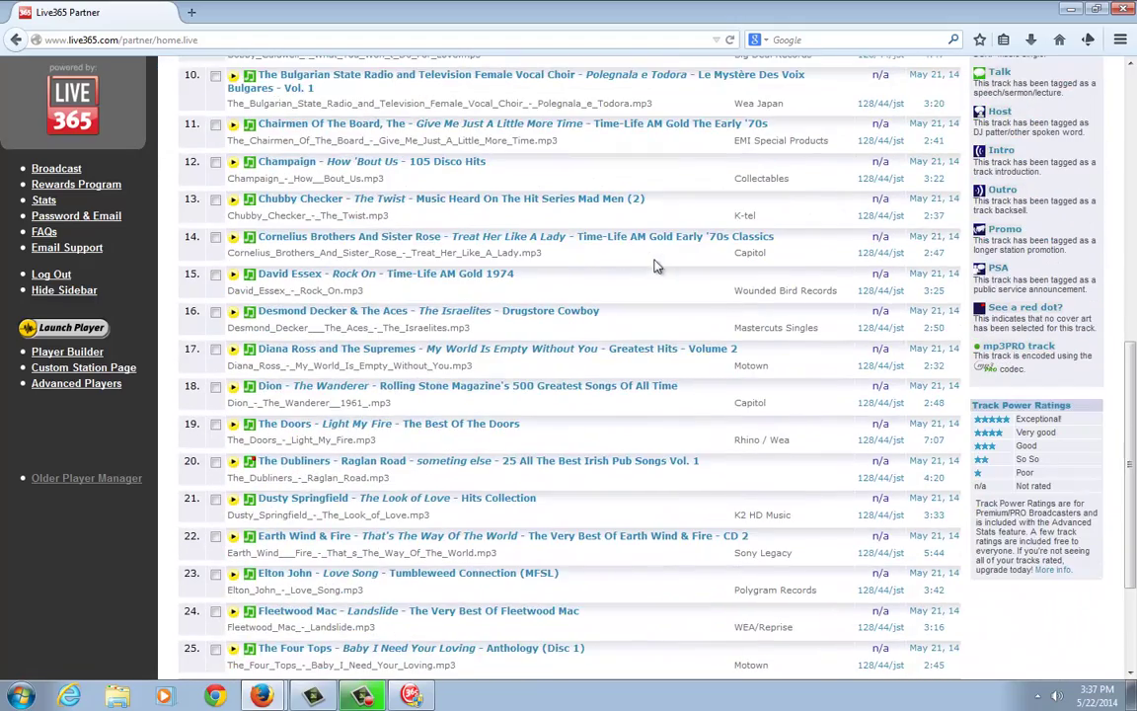
scroll(642, 265, "down", 3)
scroll(641, 266, "up", 12)
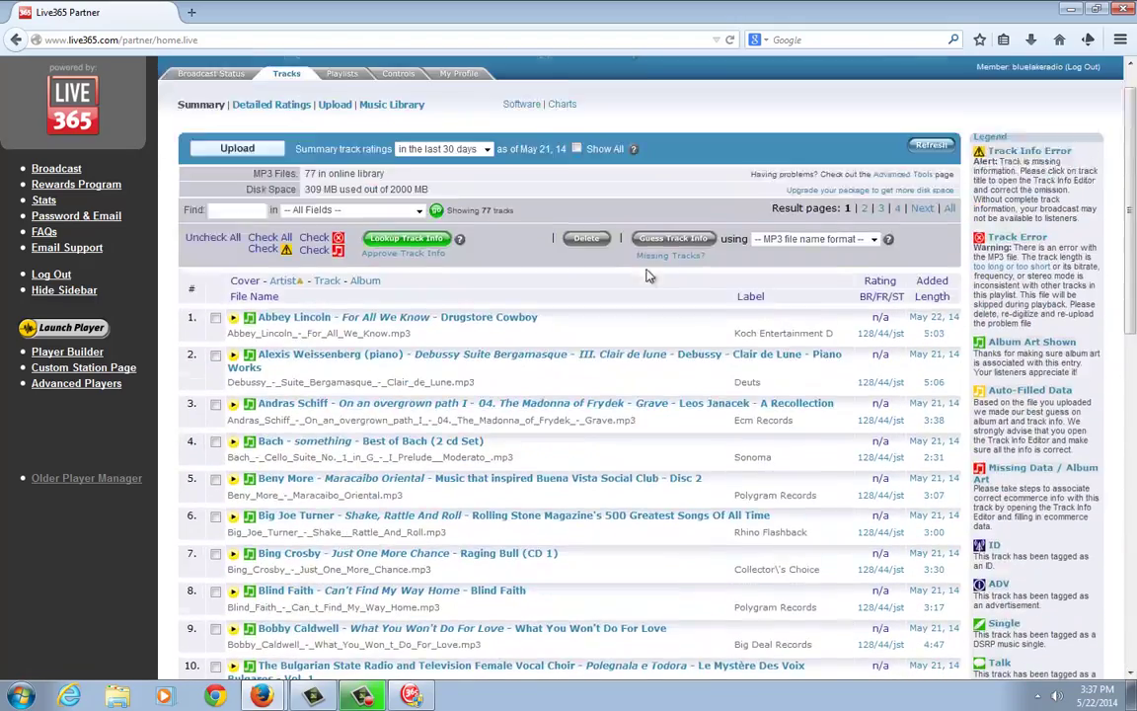